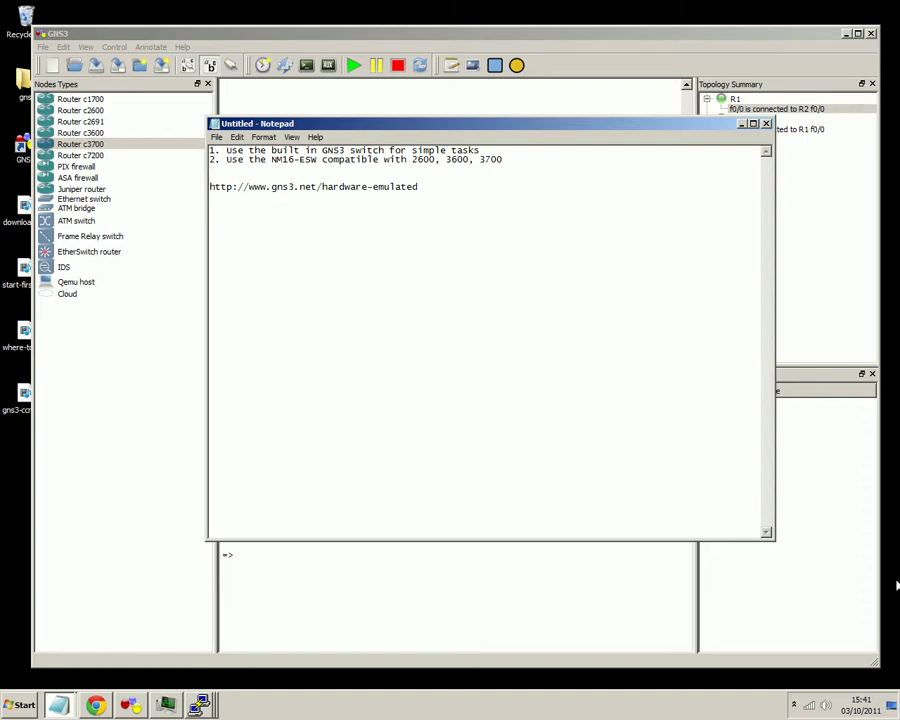
Step: Place an Ethernet switch, SW1, on the GNS3 canvas
click(179, 296)
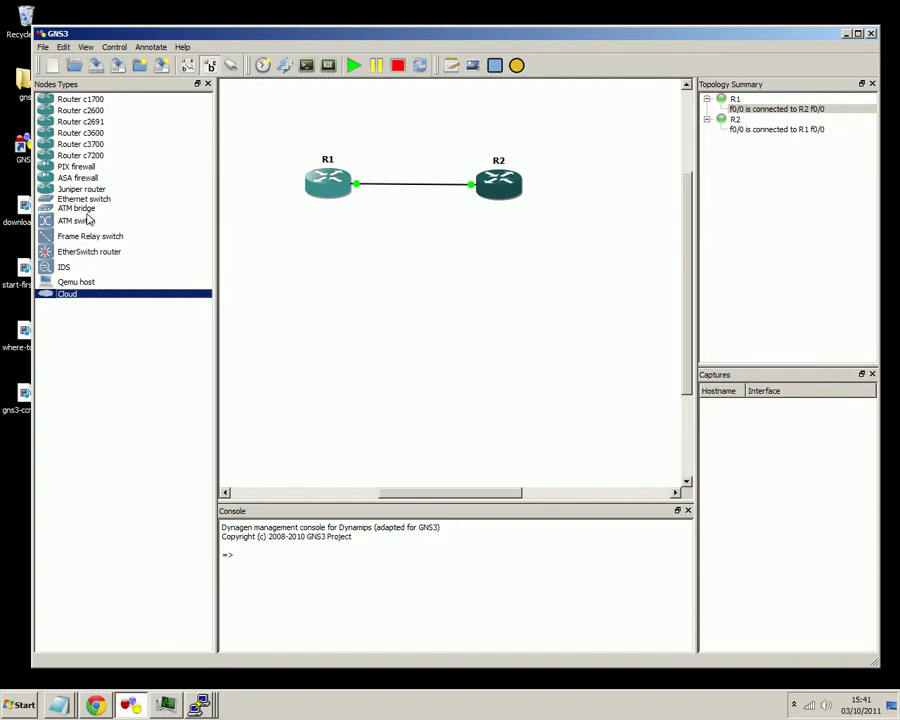
drag(89, 199, 432, 303)
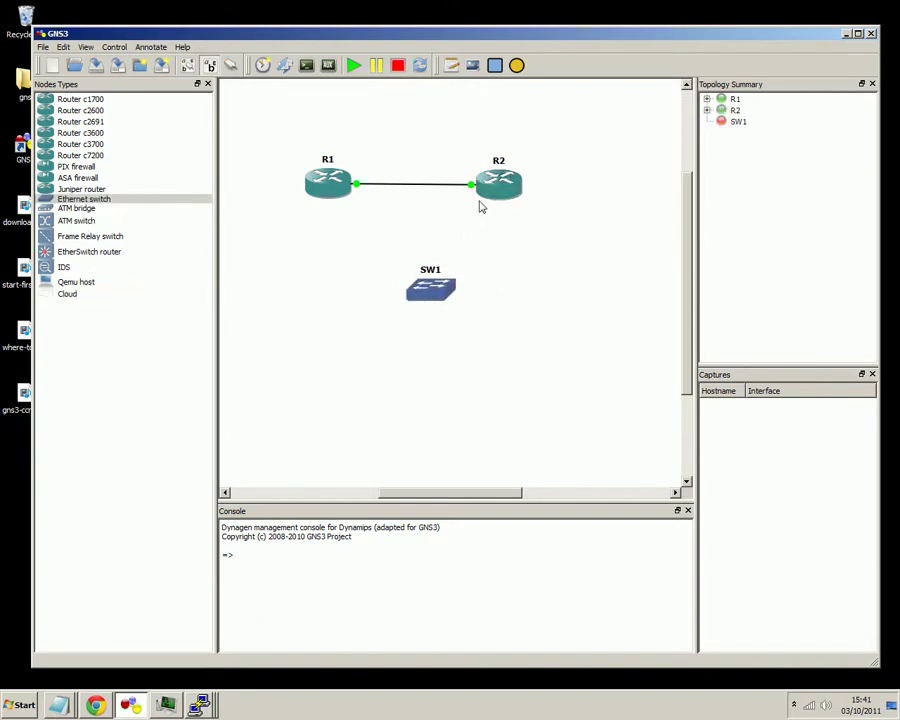
drag(500, 248, 360, 332)
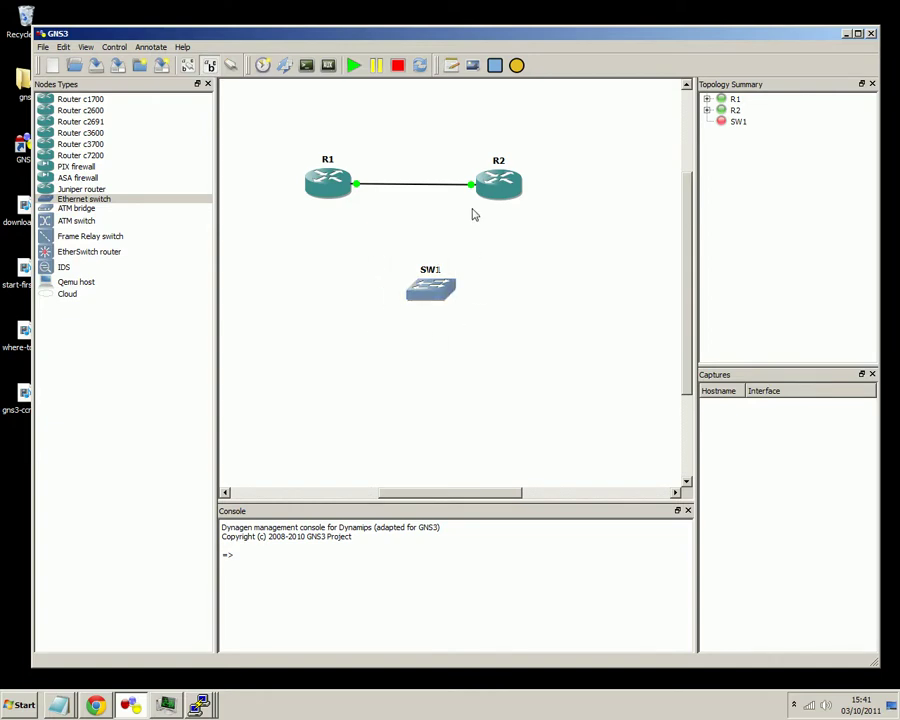
Step: Delete the link between routers R1 and R2
right_click(340, 183)
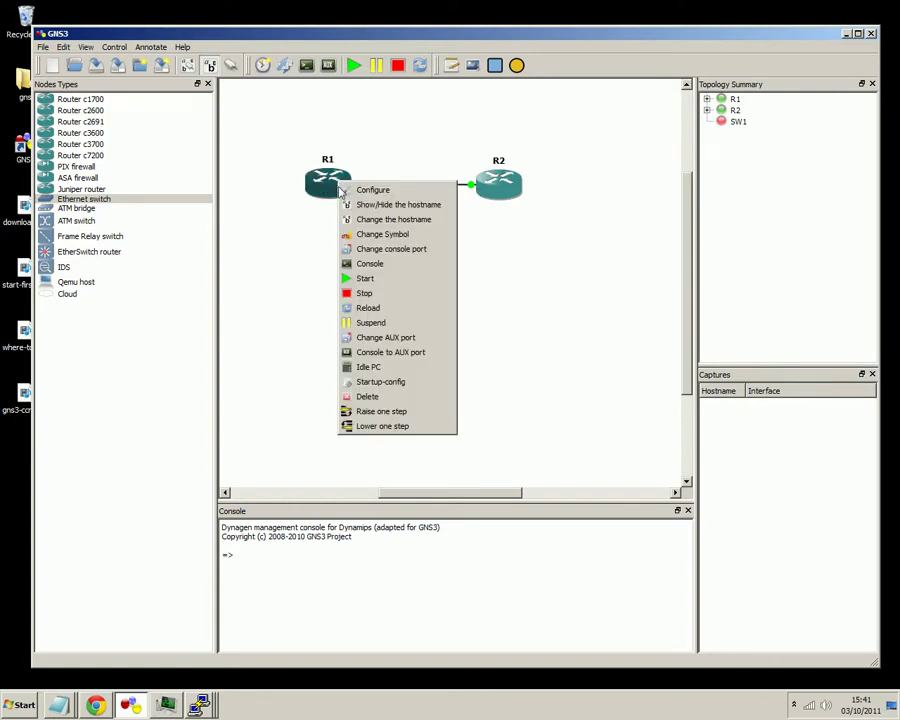
click(534, 212)
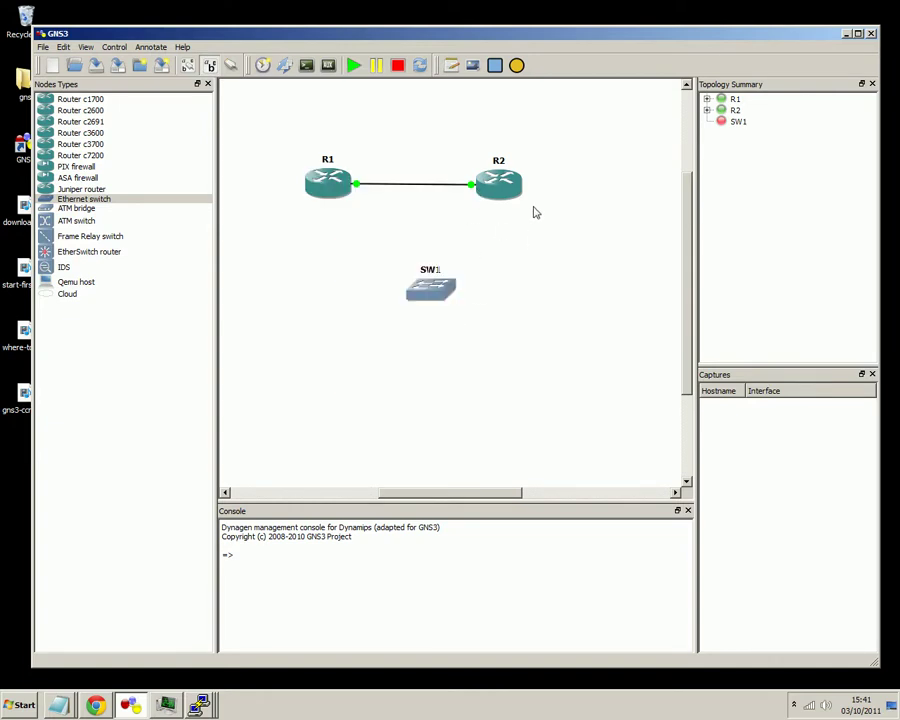
click(707, 99)
right_click(742, 109)
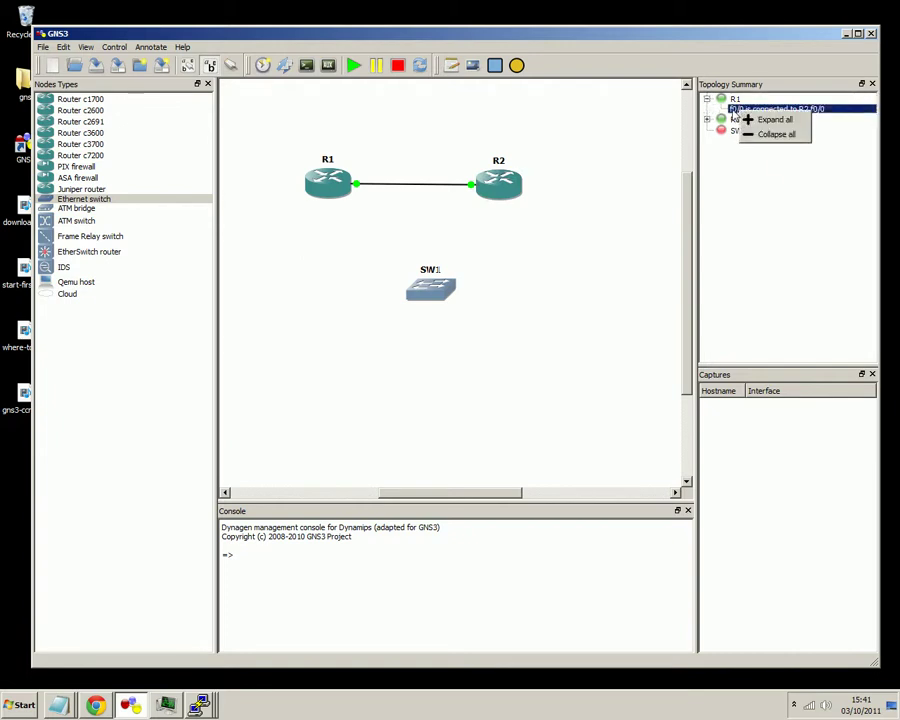
click(776, 134)
right_click(489, 183)
right_click(470, 185)
click(484, 209)
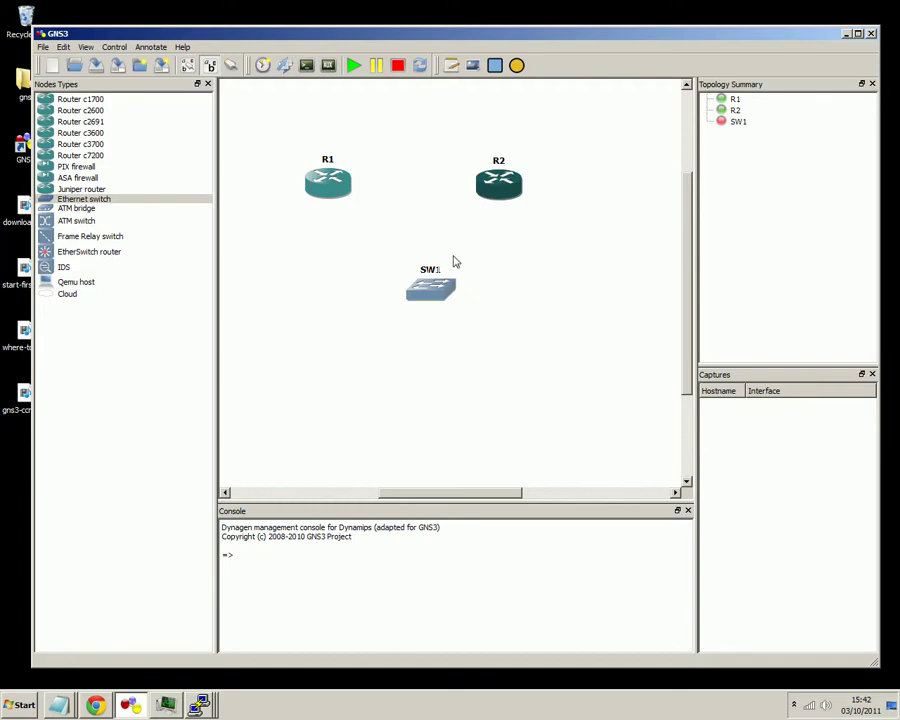
Step: Move SW1 slightly up and add a c3700 router below it
drag(442, 293, 430, 265)
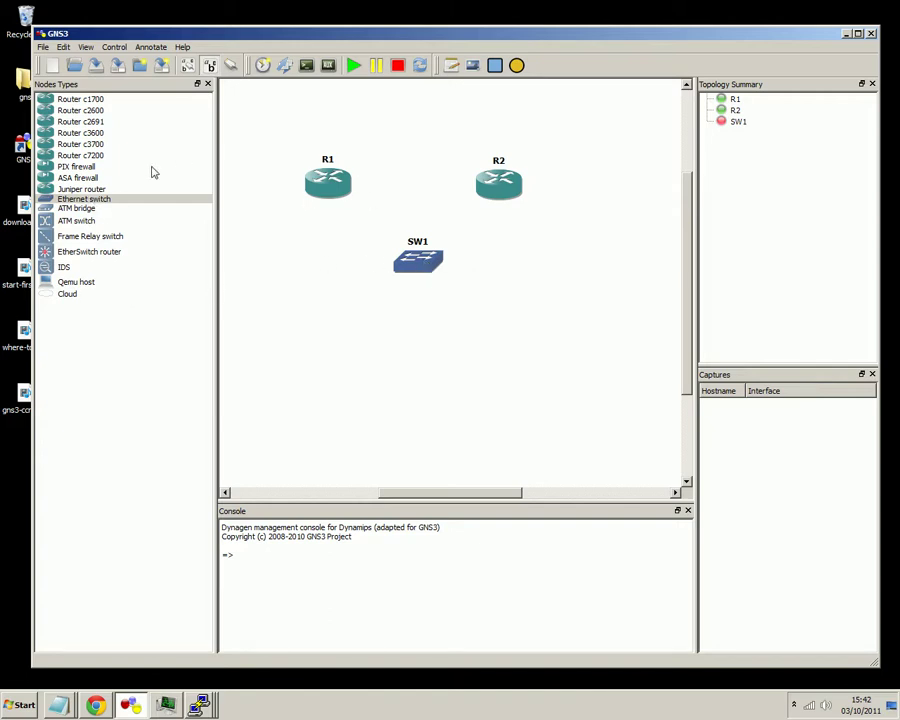
drag(88, 132, 388, 330)
click(512, 369)
drag(120, 142, 339, 330)
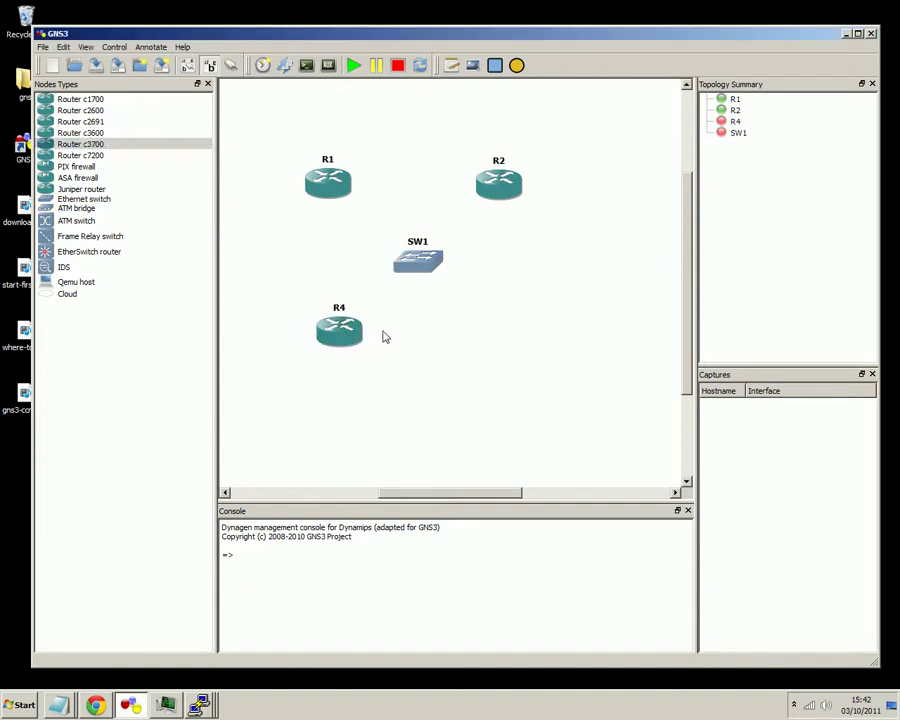
Step: Rename the new router's hostname from R4 to R3
right_click(346, 329)
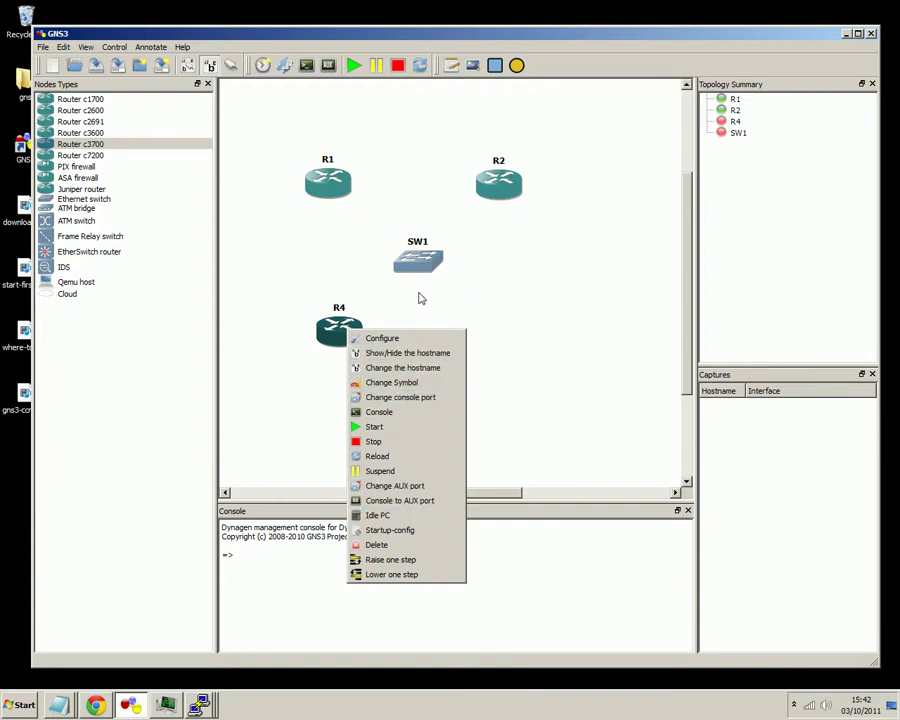
click(402, 367)
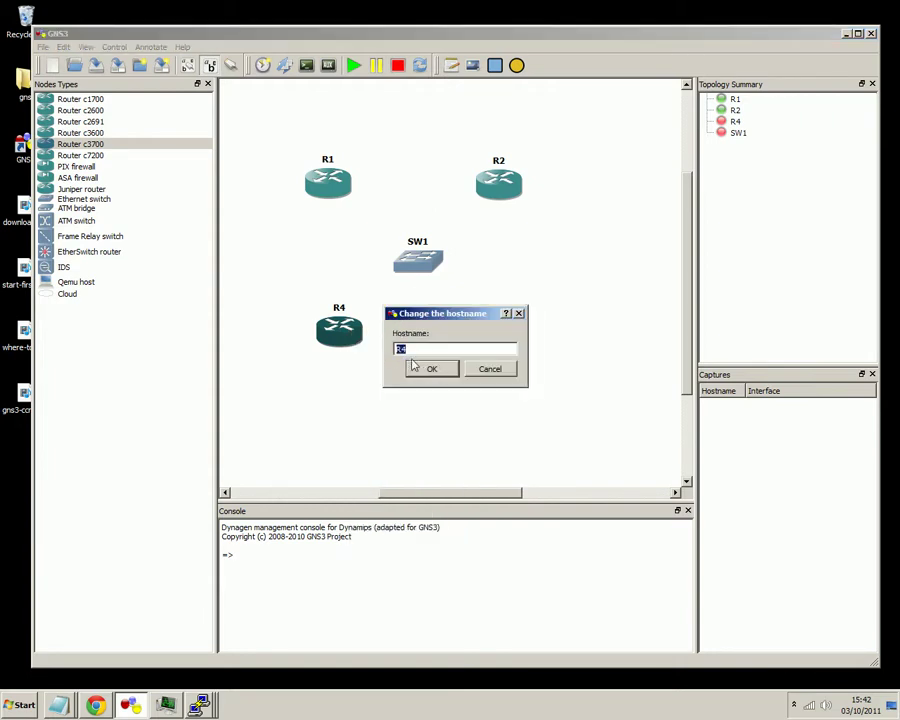
click(428, 349)
key(BackSpace)
click(432, 369)
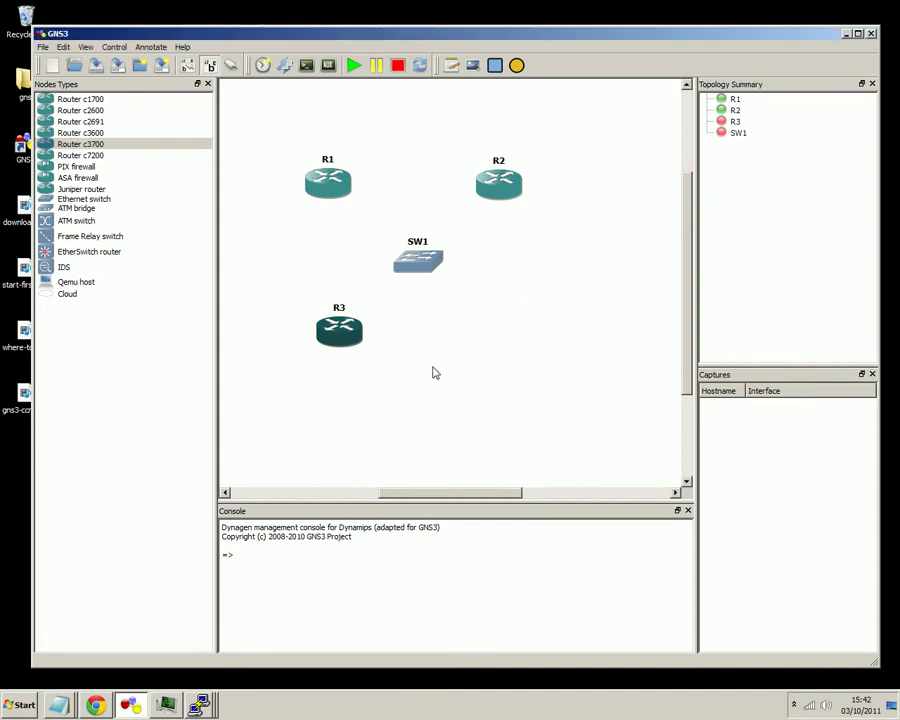
right_click(421, 266)
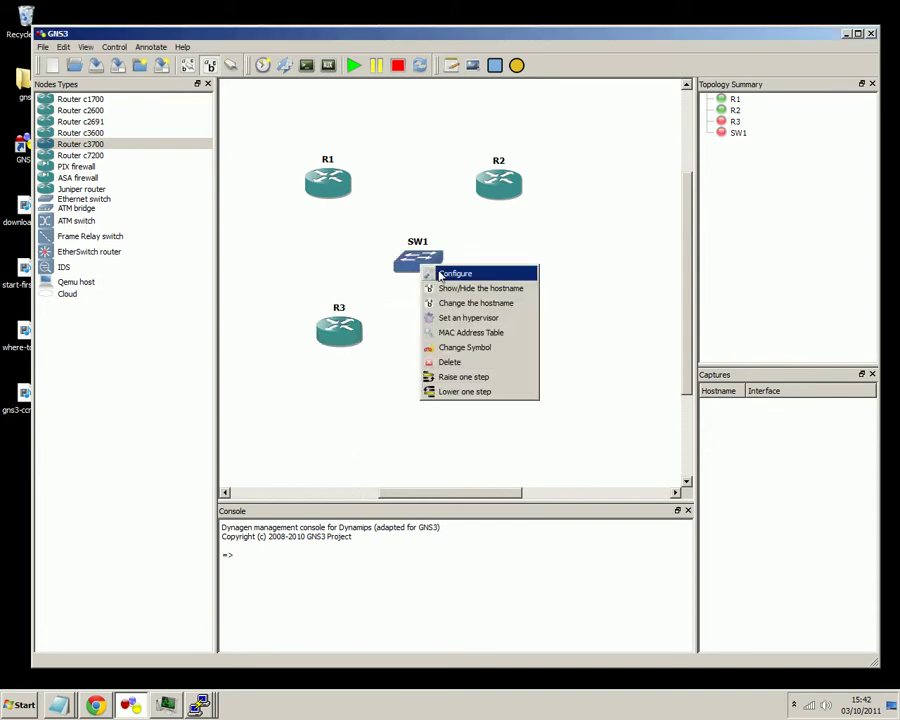
click(440, 275)
click(220, 163)
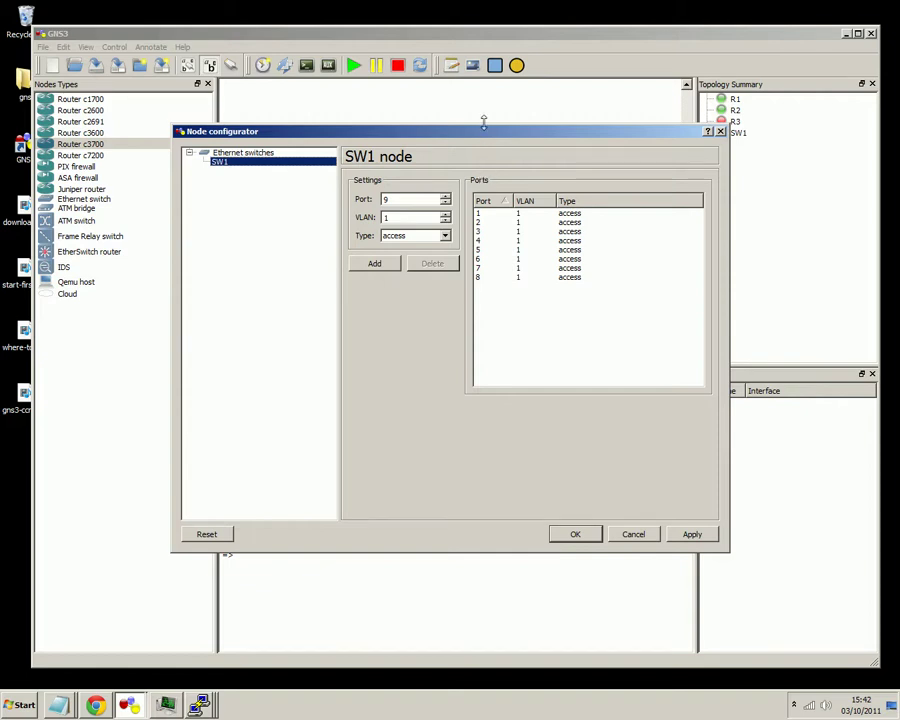
mouse_move(487, 136)
mouse_down()
mouse_move(484, 173)
mouse_move(483, 140)
mouse_up()
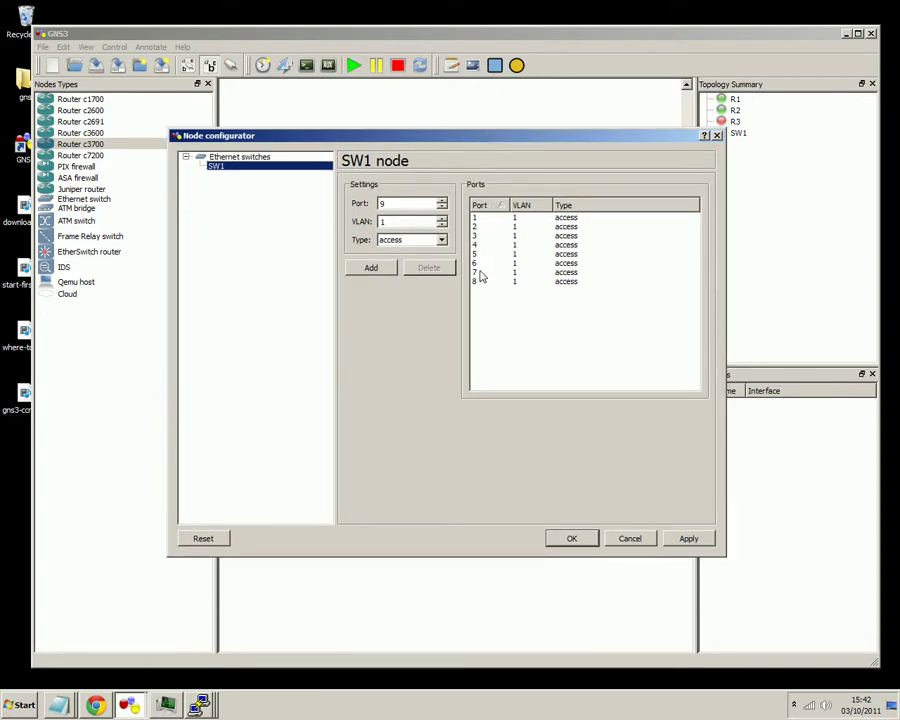
click(510, 218)
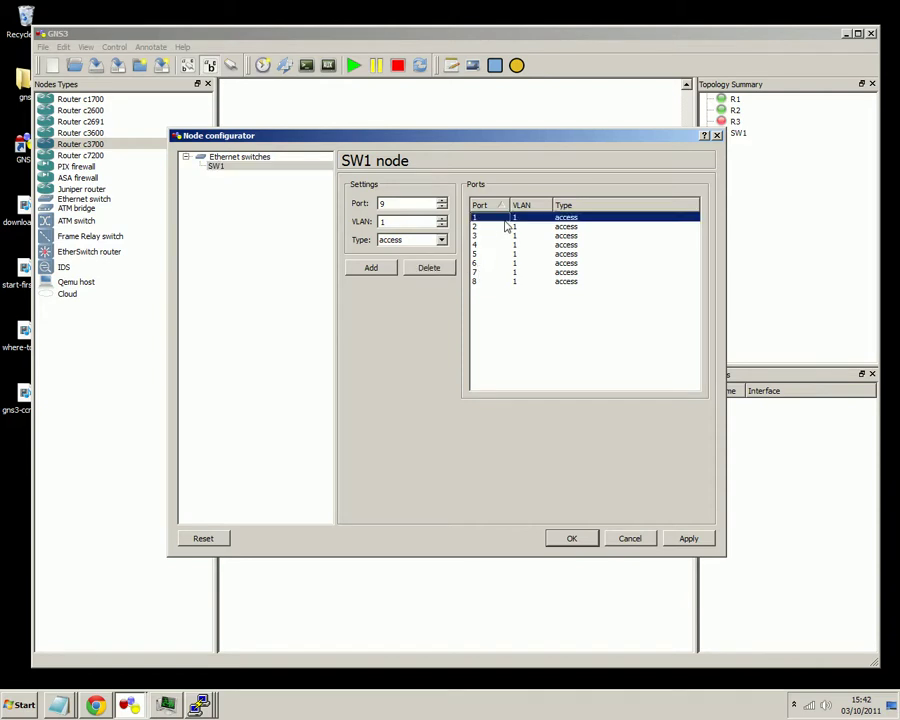
click(441, 225)
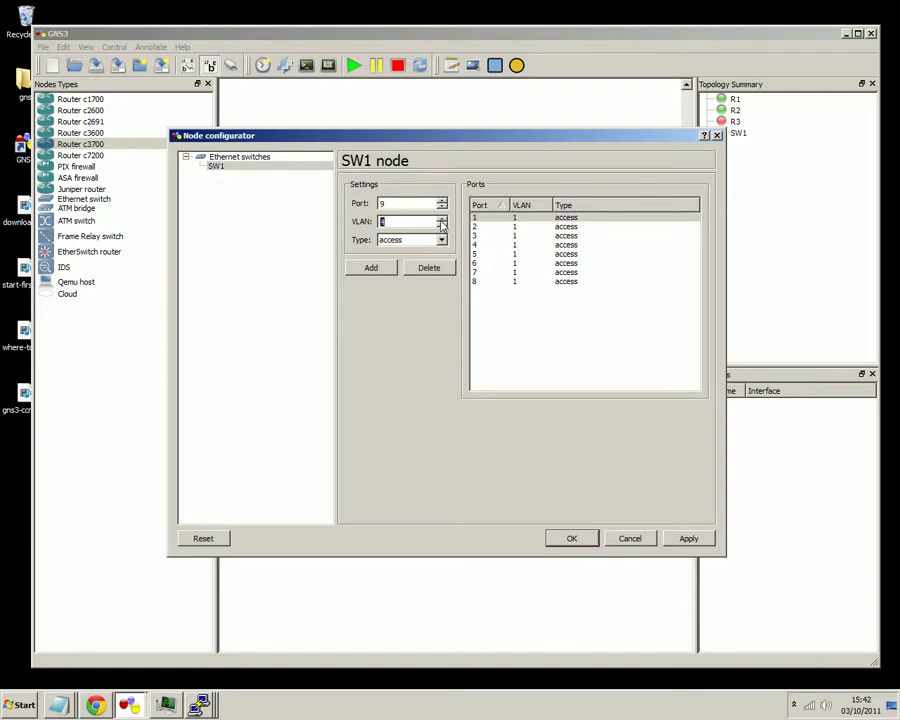
click(442, 241)
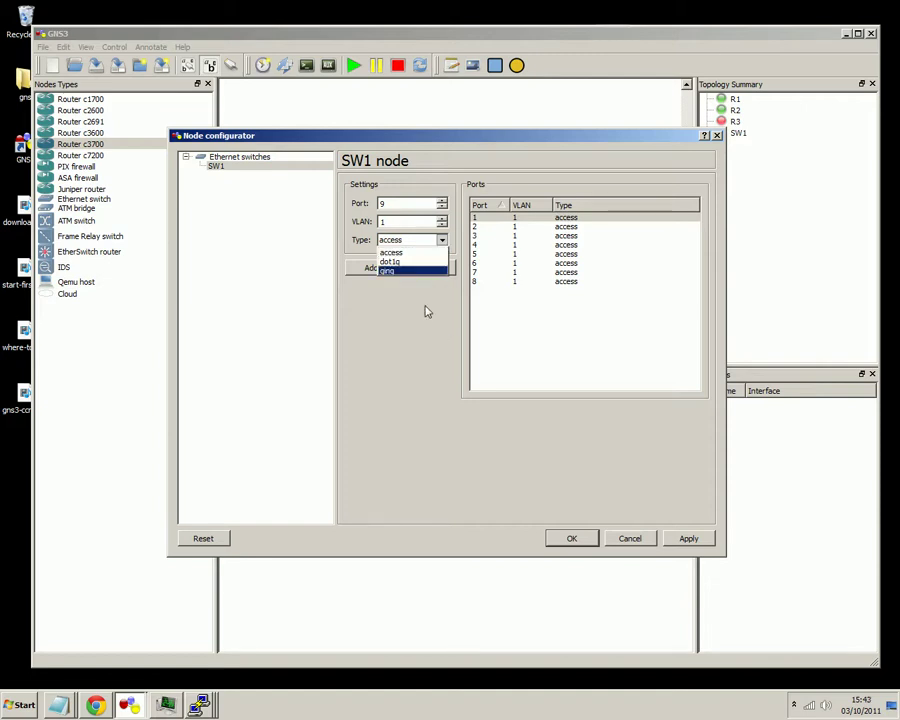
click(442, 253)
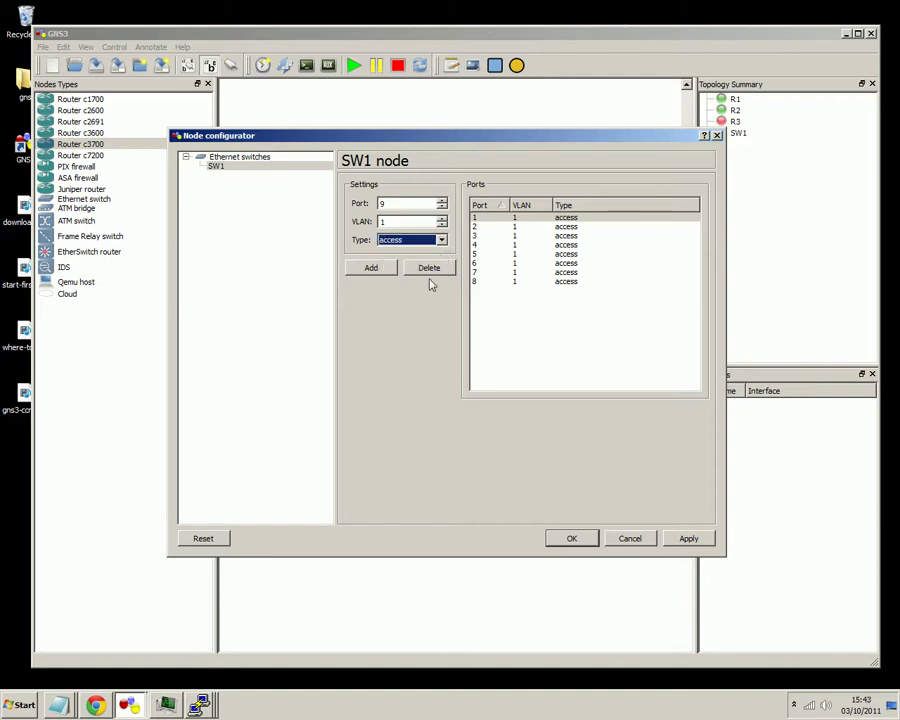
click(573, 541)
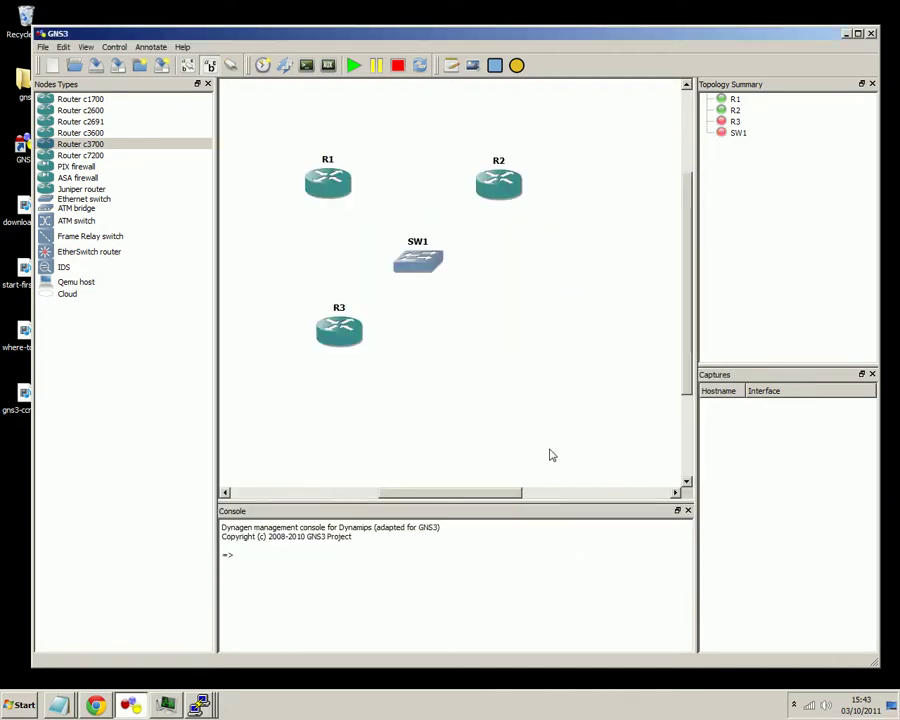
Step: Connect R1, R2 and R3 to SW1 with FastEthernet links
click(232, 70)
click(265, 125)
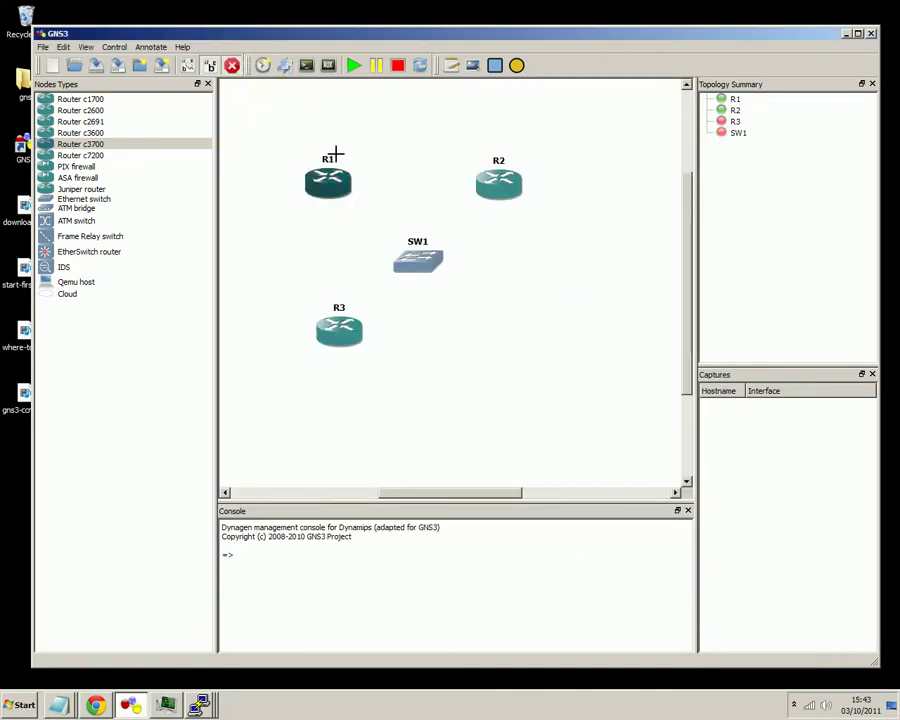
click(328, 180)
click(416, 256)
click(497, 185)
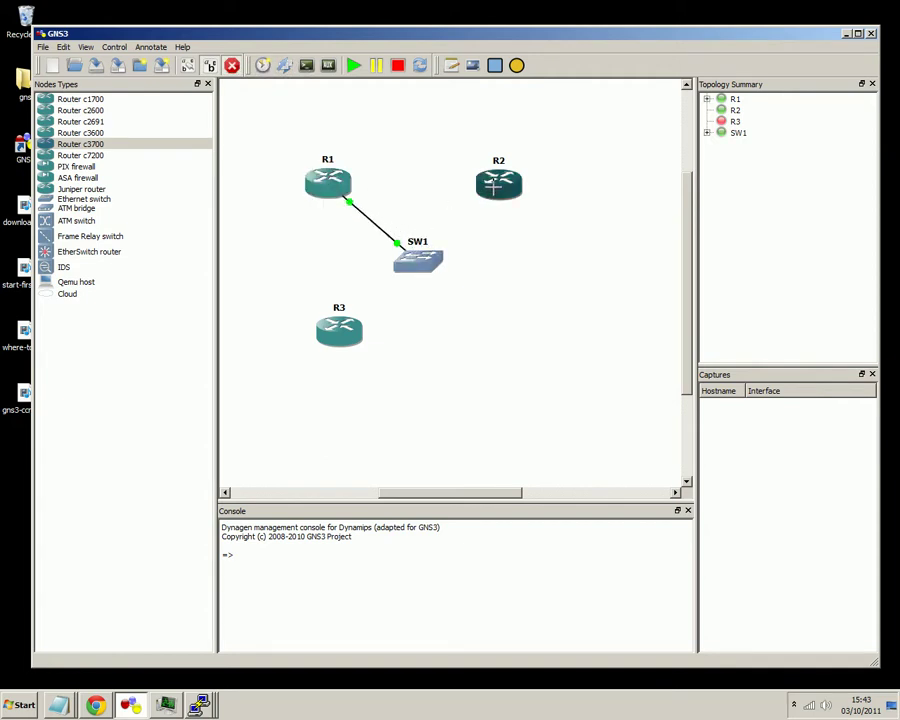
click(432, 256)
click(345, 327)
click(404, 274)
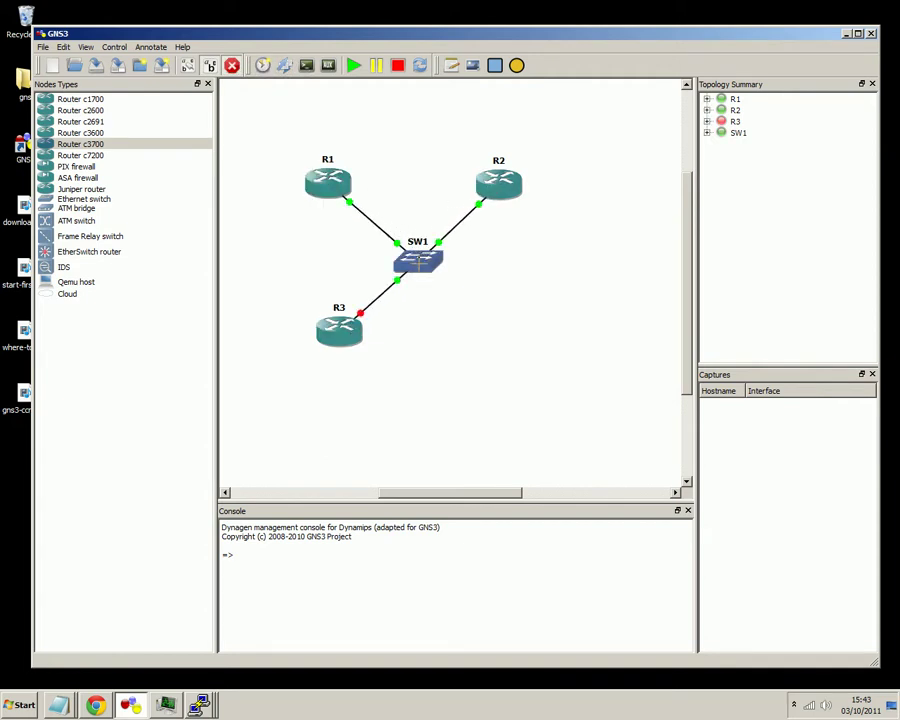
Step: Expand SW1 in the Topology Summary and review its port 1–3 connections
click(707, 133)
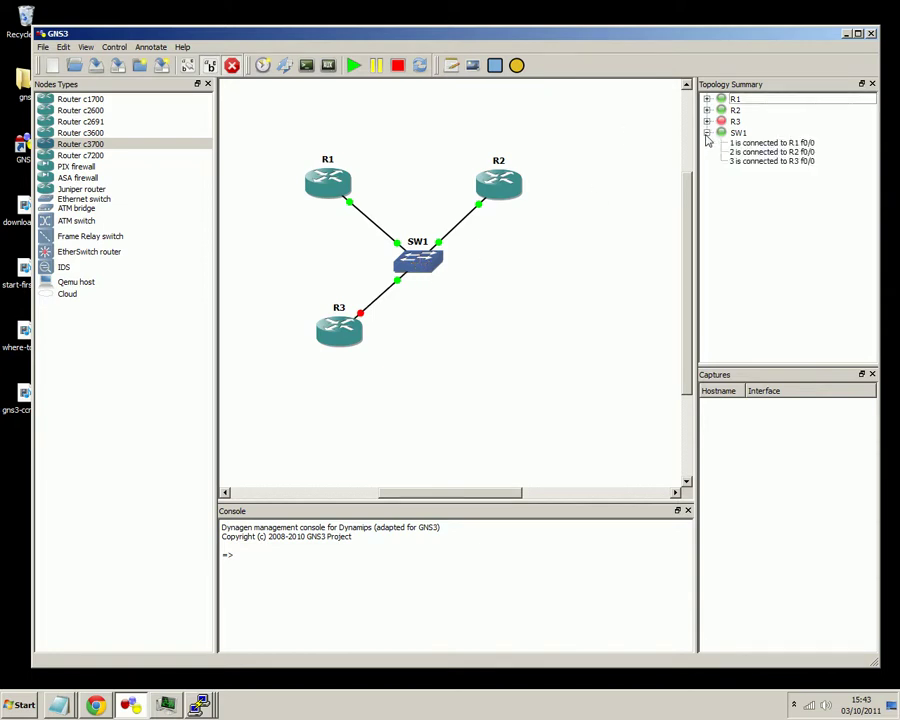
click(758, 143)
click(750, 152)
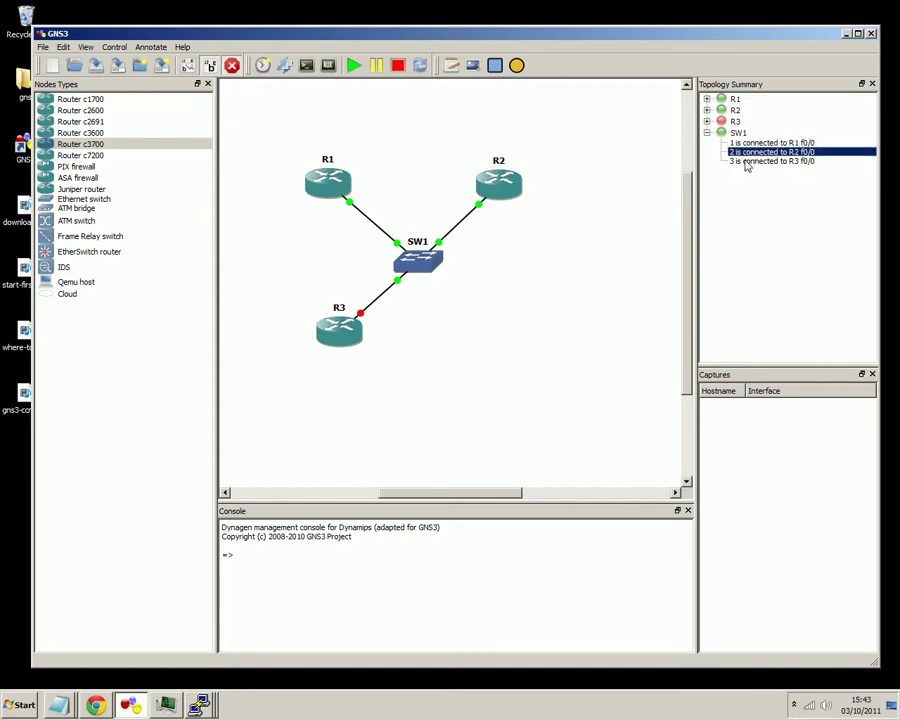
key(Down)
key(Up)
key(Up)
key(Down)
key(Down)
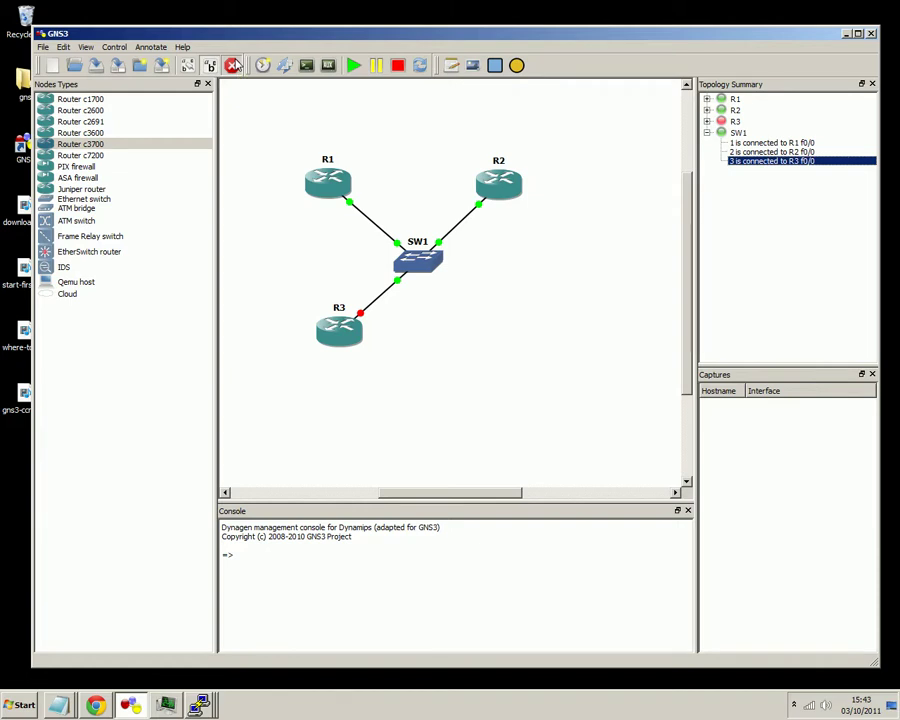
click(58, 705)
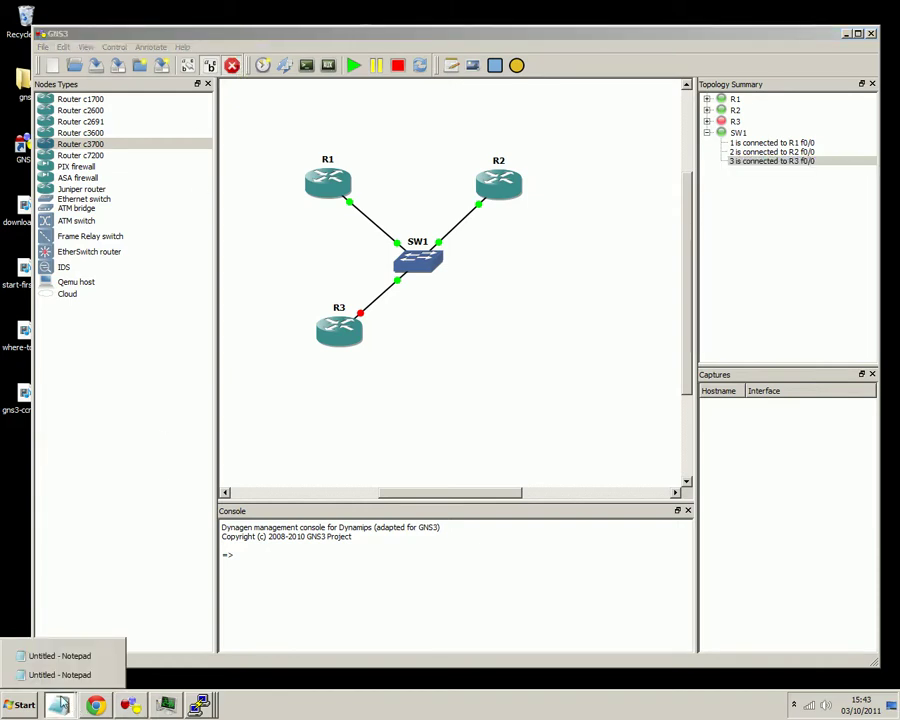
click(64, 681)
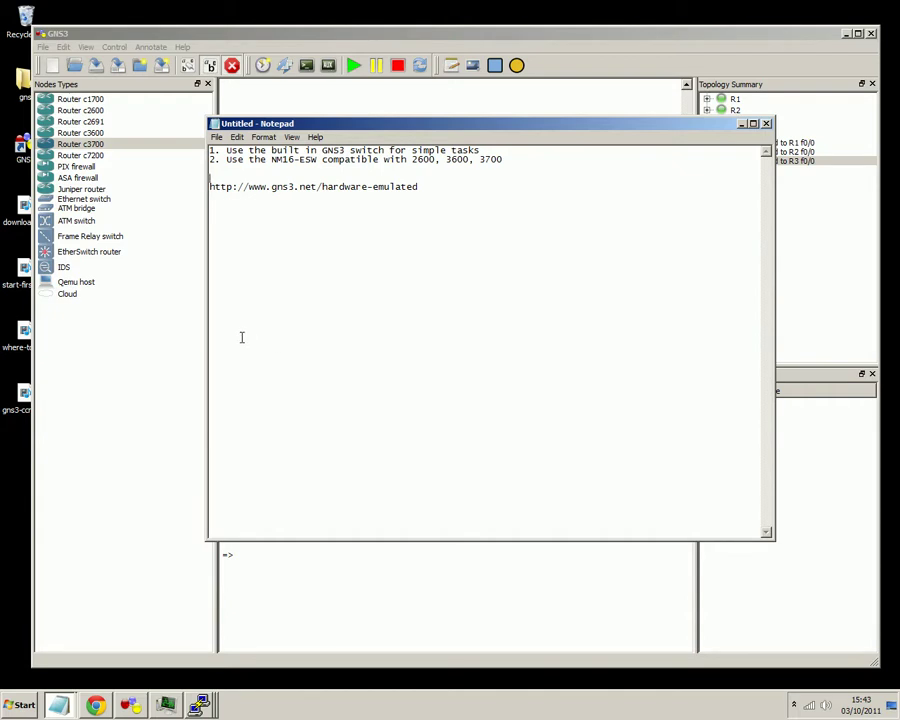
click(197, 338)
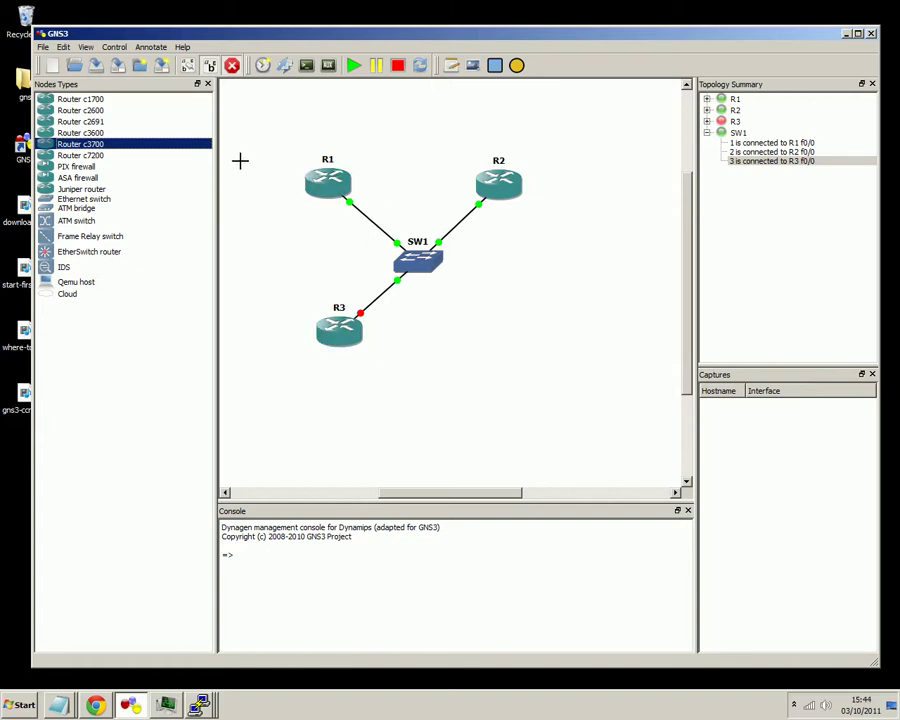
Step: Delete routers R3 and R2 and switch SW1 along with their links
click(231, 65)
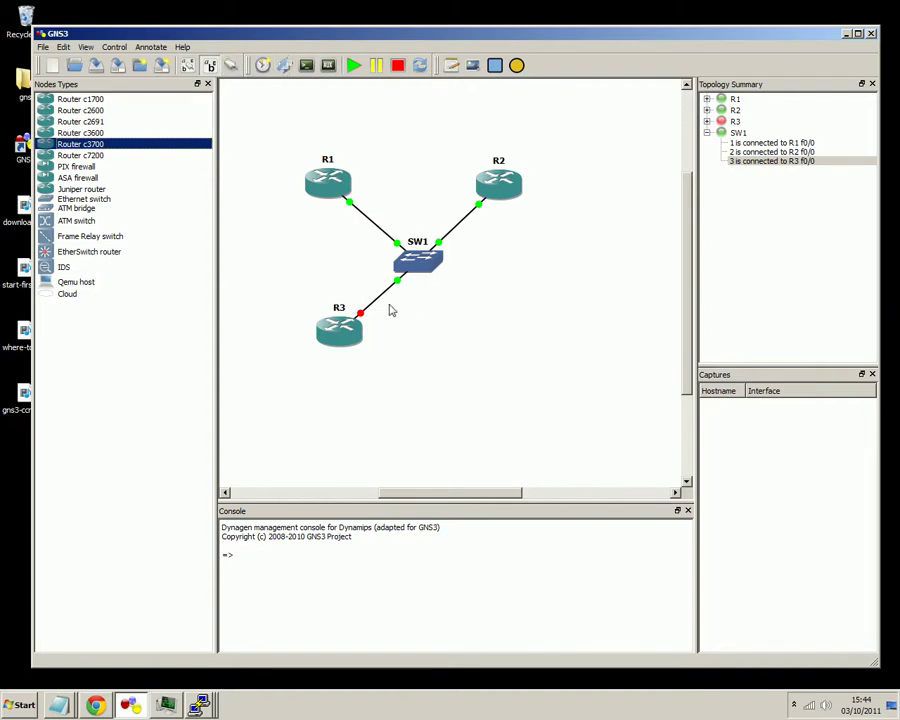
click(350, 328)
key(Delete)
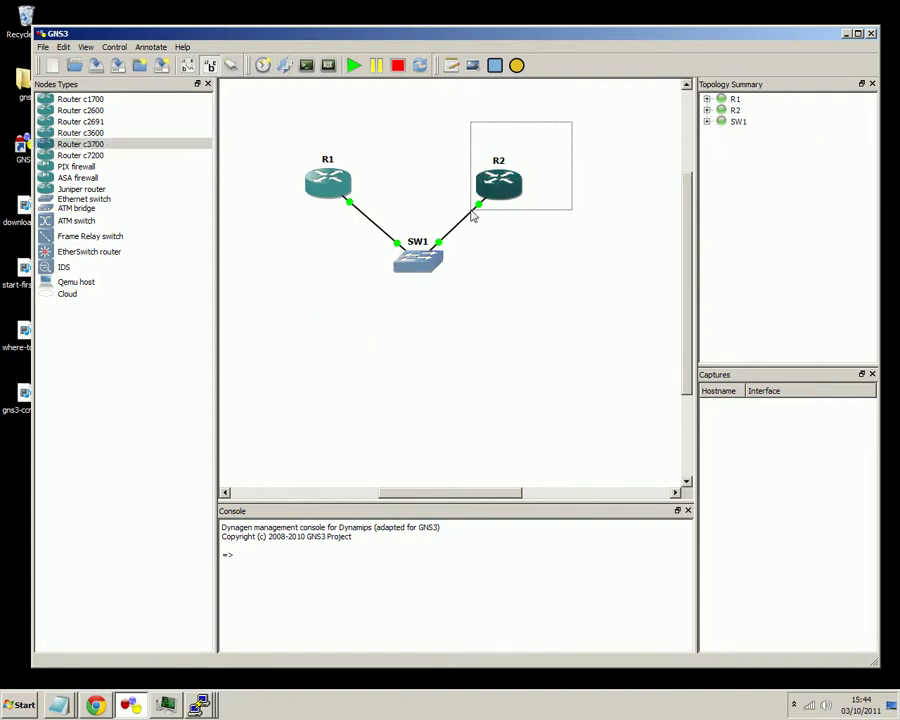
key(Delete)
click(418, 260)
key(Delete)
Step: Move router R1 toward the canvas centre and stop it
click(340, 200)
drag(340, 200, 408, 233)
right_click(407, 223)
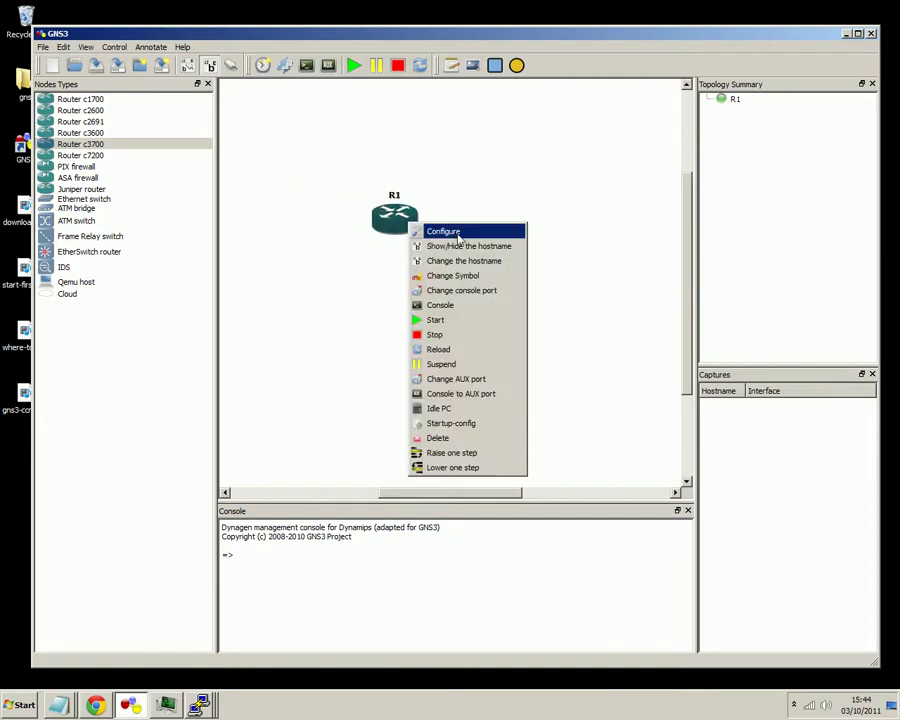
click(463, 322)
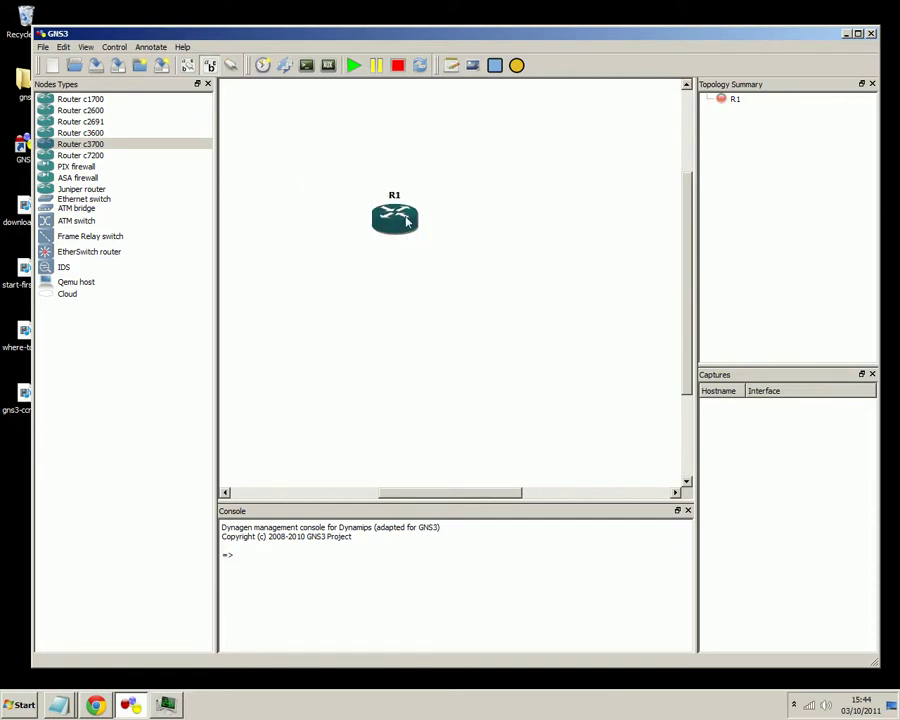
Step: Fit an NM-16ESW module into slot 1 of R1's configuration and save it
right_click(407, 222)
click(418, 223)
click(255, 162)
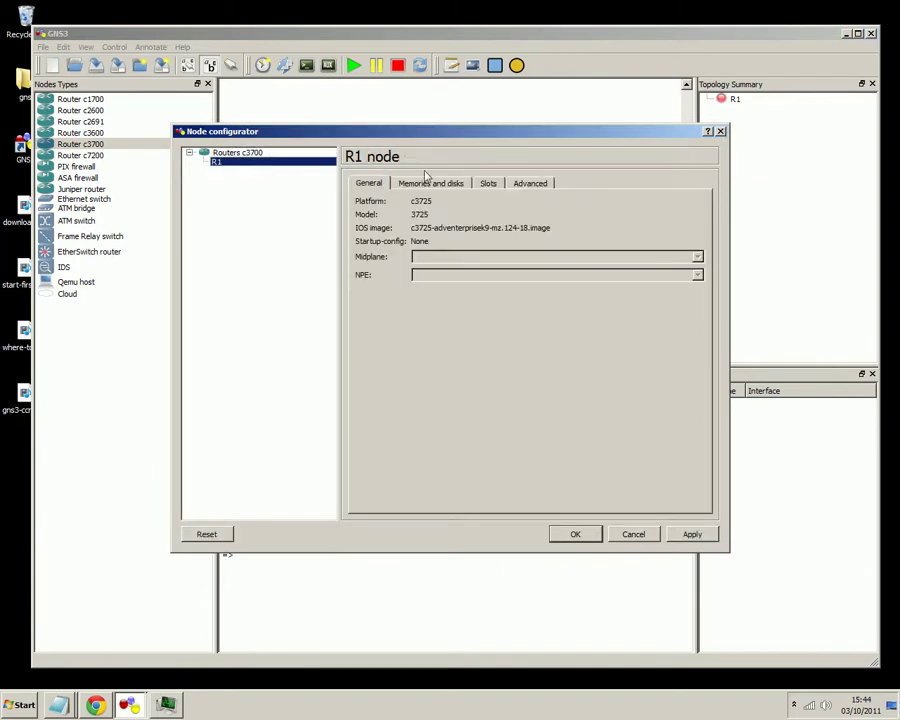
click(487, 183)
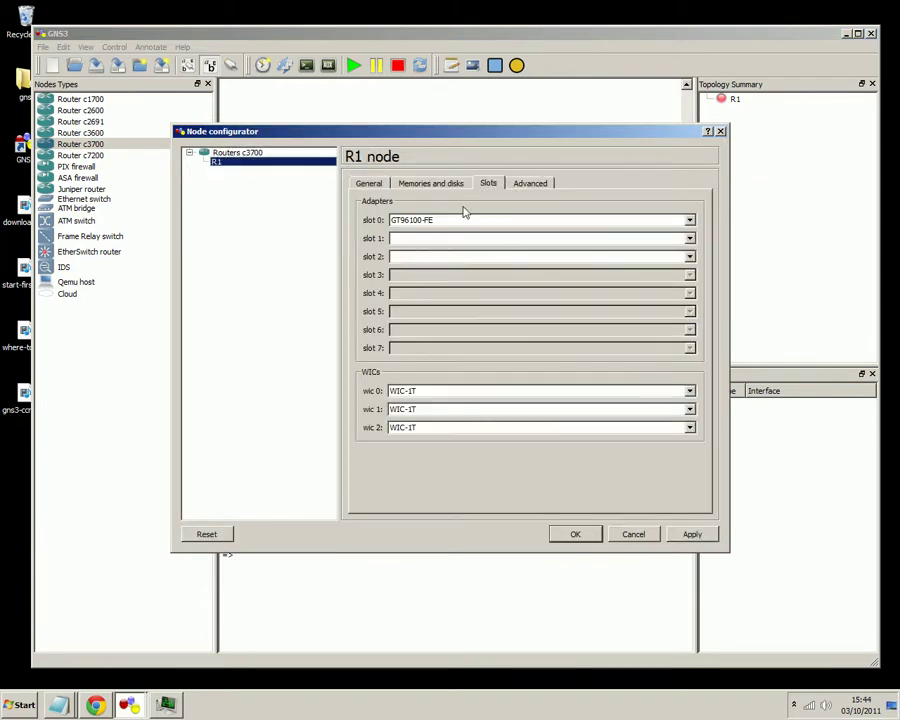
click(446, 239)
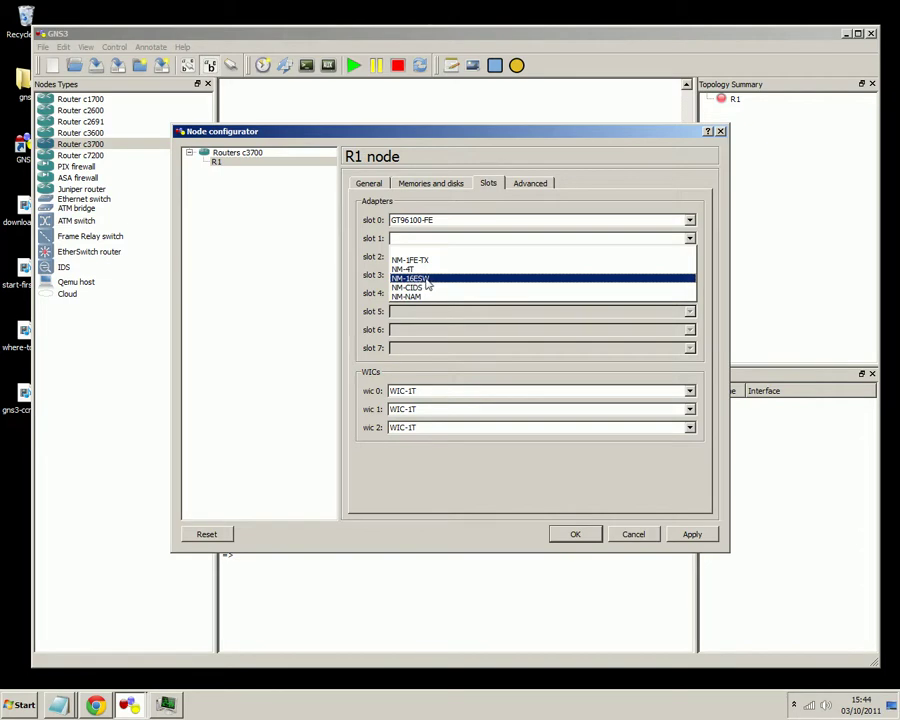
click(426, 280)
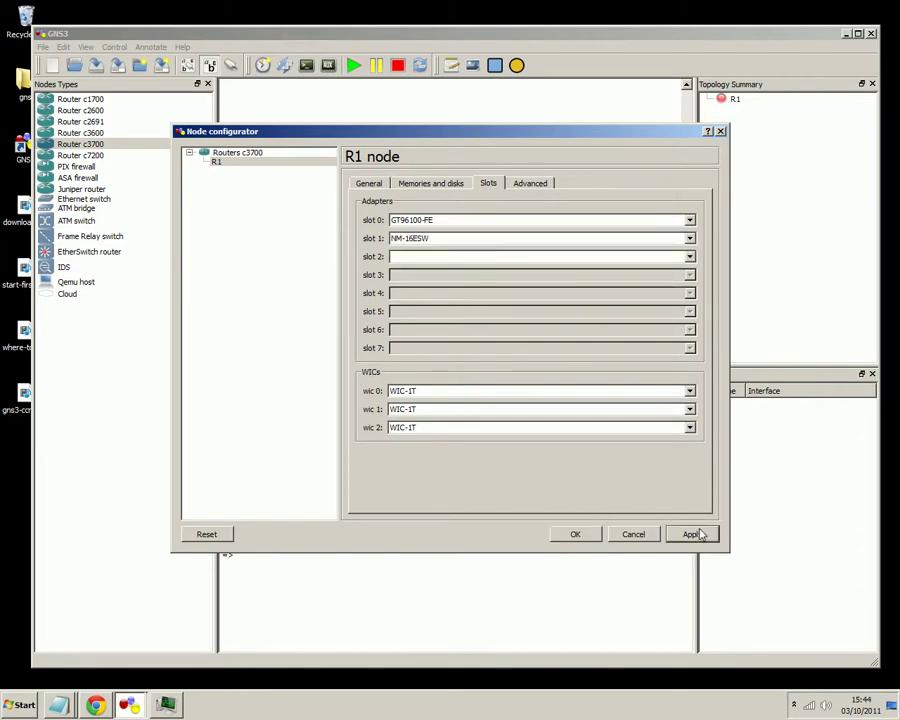
click(574, 536)
Step: Dismiss the module notice and start router R1
click(452, 406)
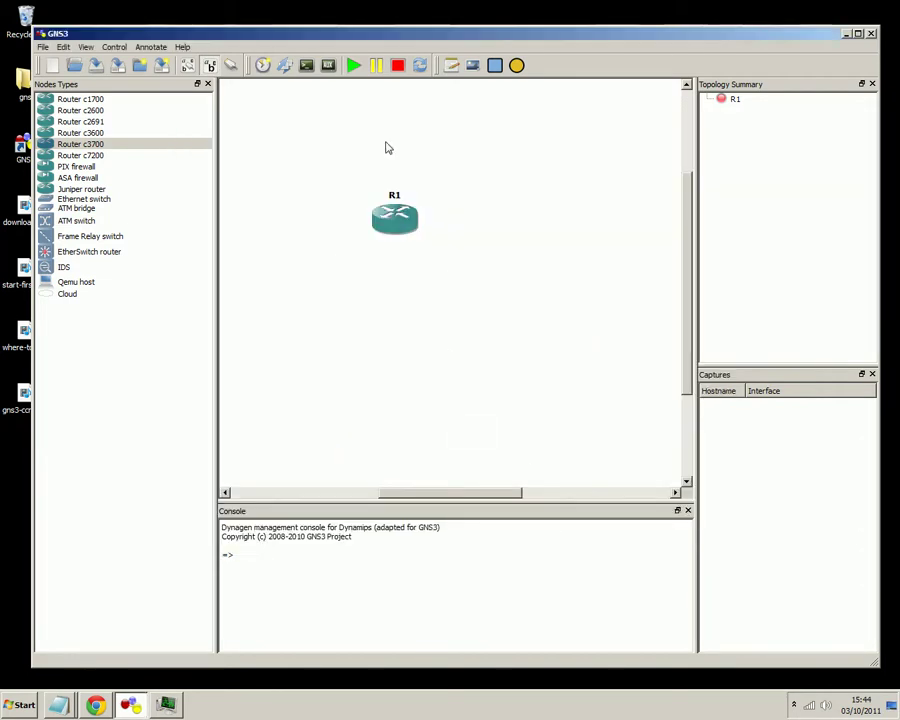
right_click(389, 211)
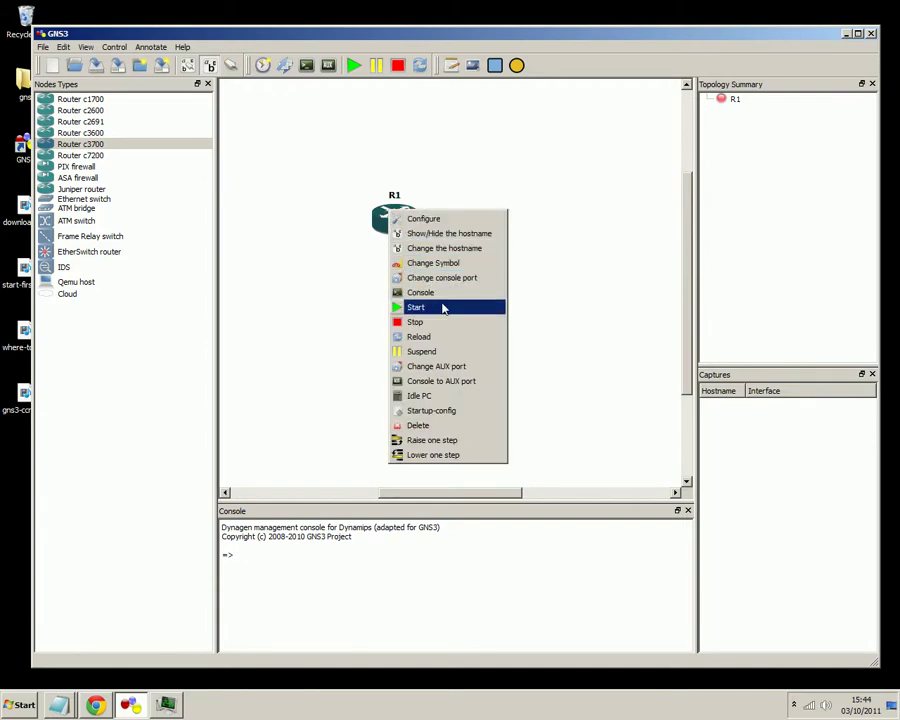
click(444, 308)
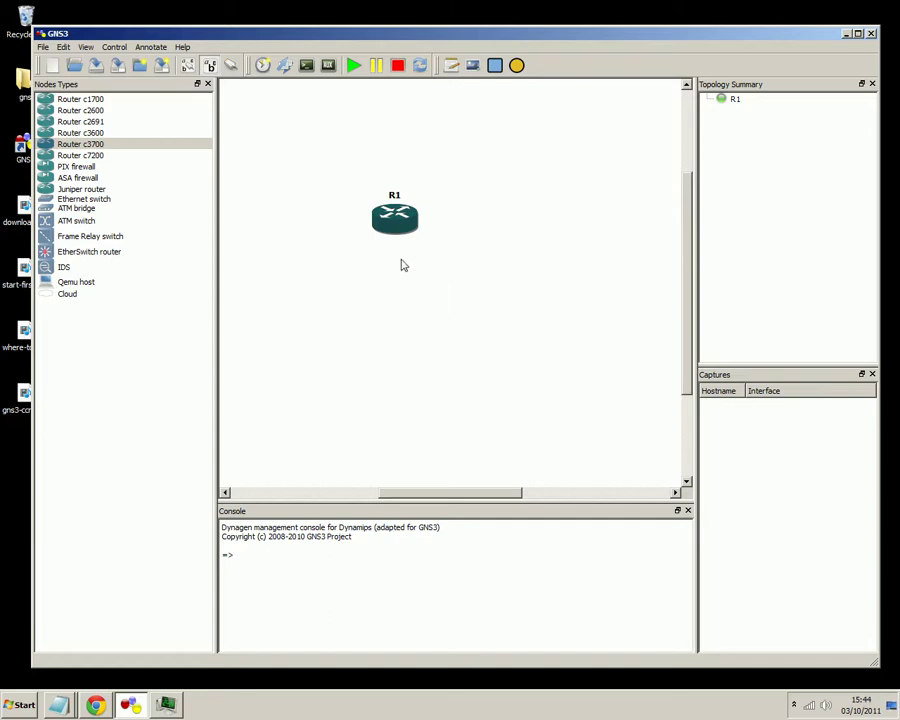
right_click(400, 228)
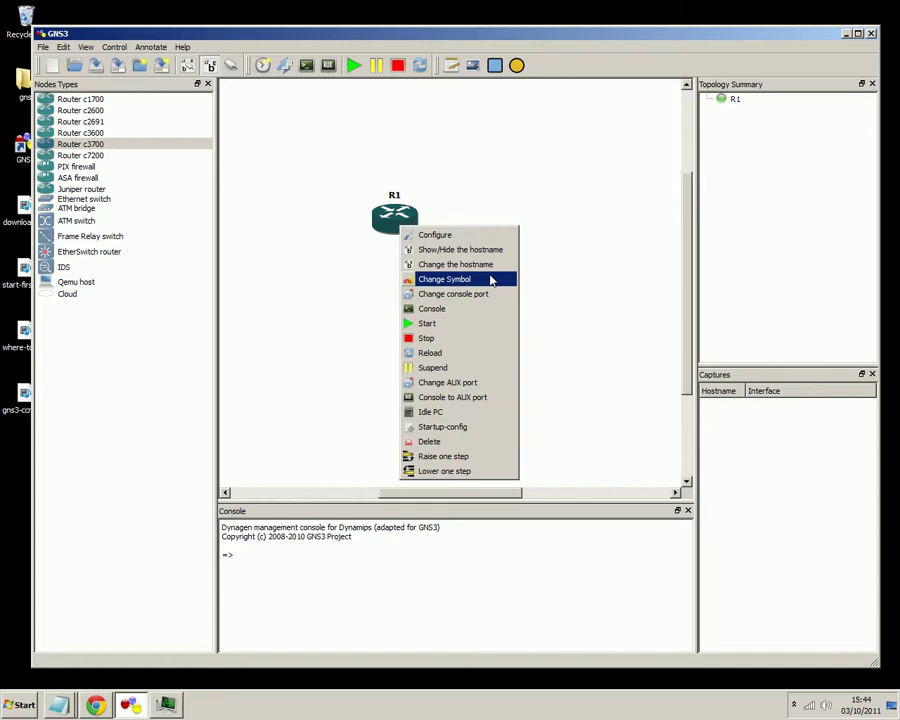
Step: In R1's console, run en and conf t, try vlan 20, then exit
click(488, 308)
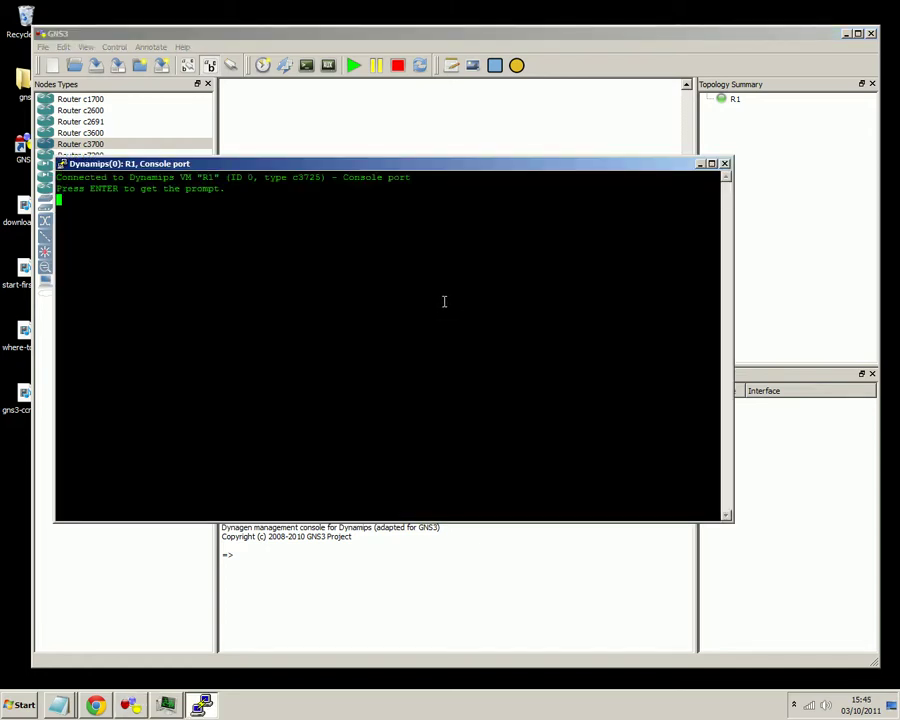
key(Return)
key(Return)
key(Return)
text(en)
key(Return)
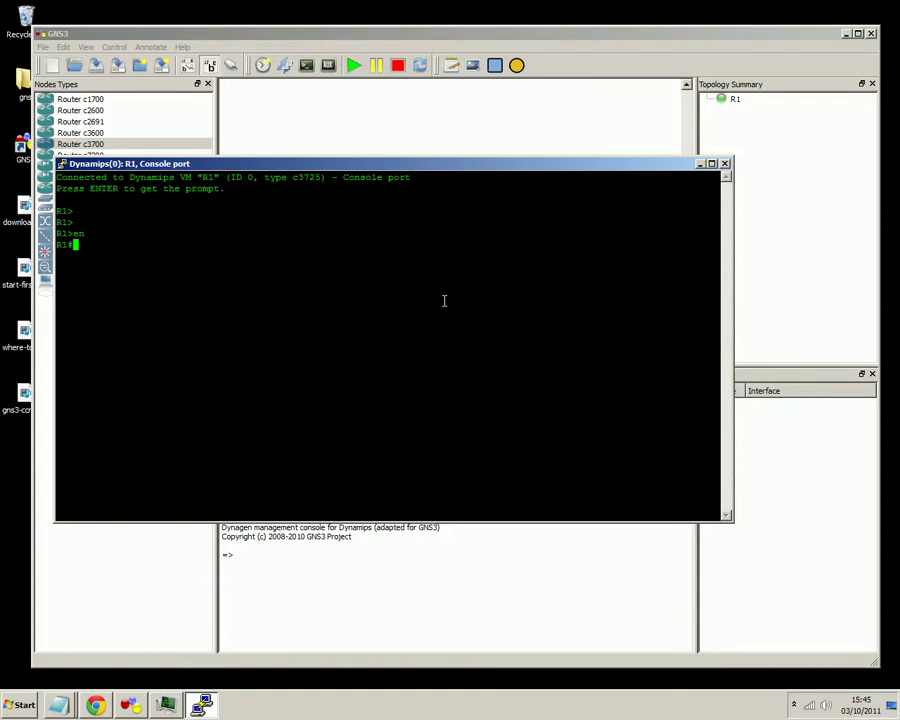
text(conf t)
key(Return)
text(vlan 20)
key(Return)
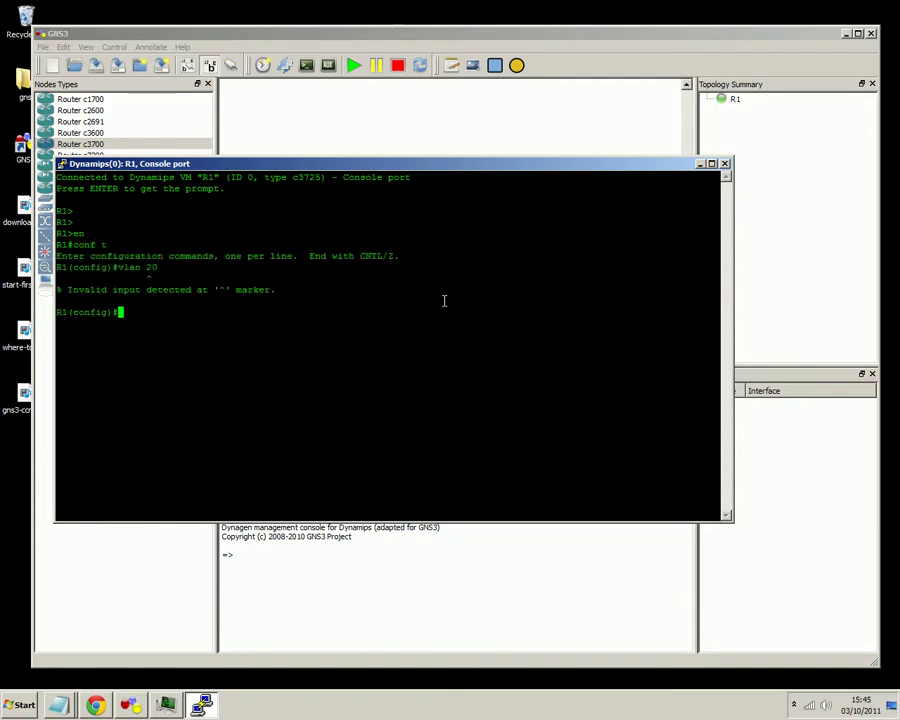
text(exit)
key(Return)
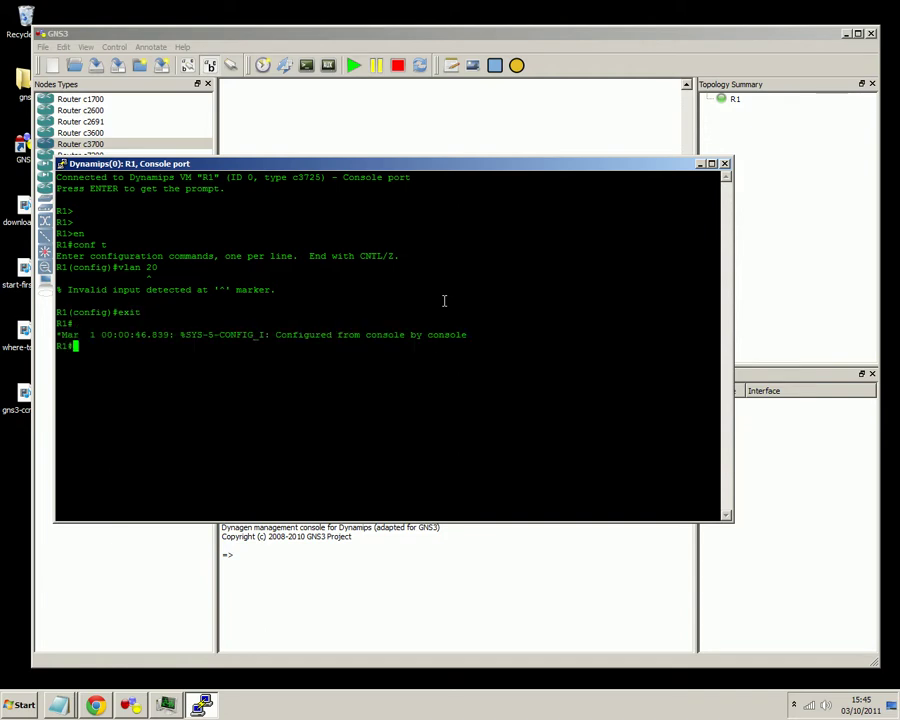
Step: Enter the vlan database, create VLAN 2 and name it HR
text(vlan database)
key(Return)
text(?)
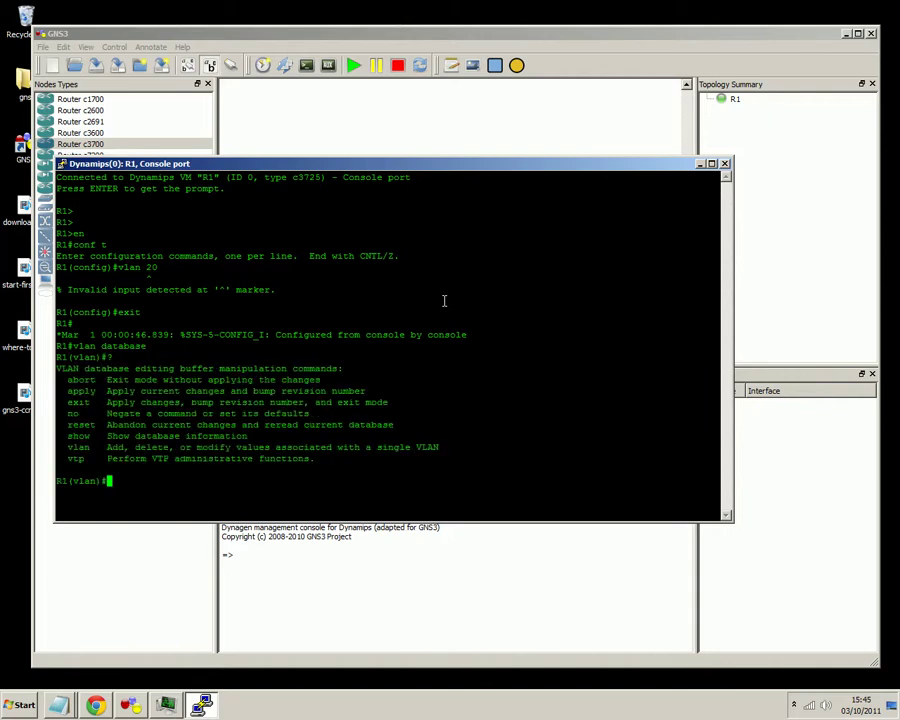
text(vtp ?mode ?)
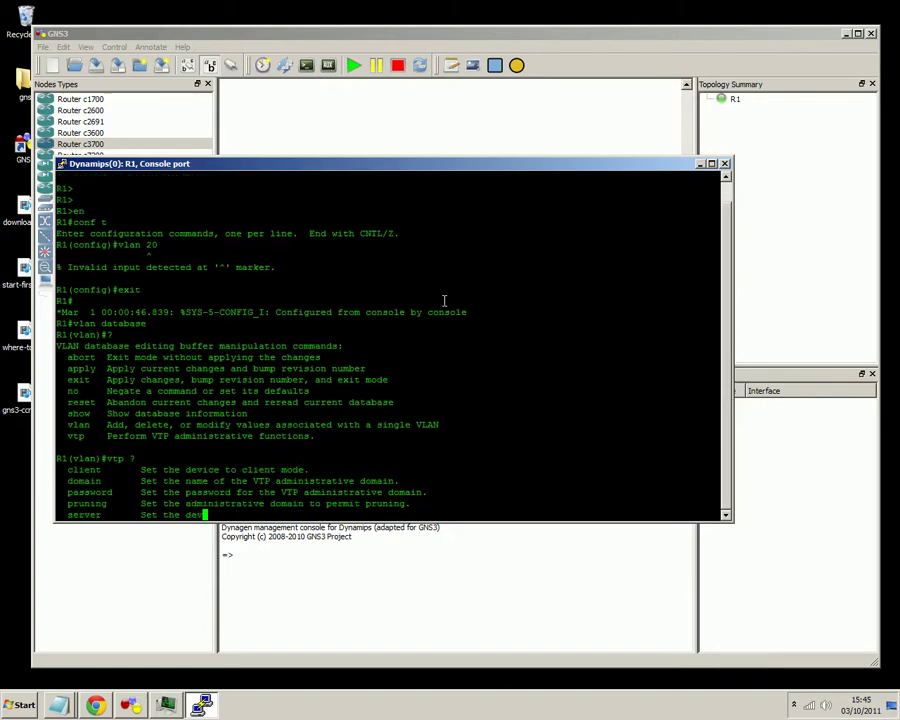
key(BackSpace)
key(BackSpace)
key(BackSpace)
key(BackSpace)
key(BackSpace)
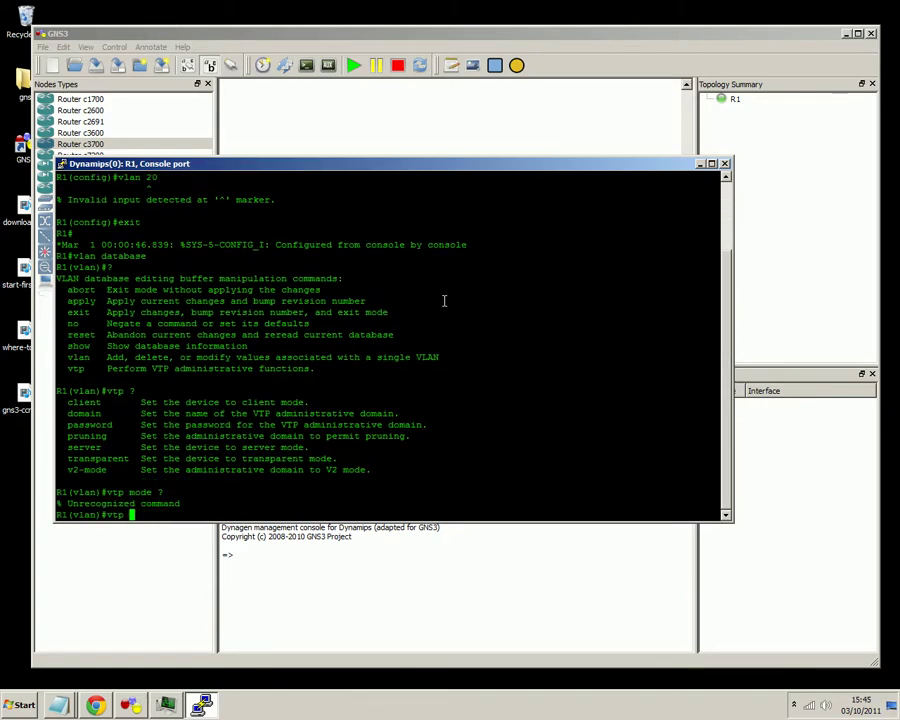
key(BackSpace)
key(BackSpace)
key(BackSpace)
key(BackSpace)
text(?)
text(vlan 2)
key(Return)
text(vlan 2 )
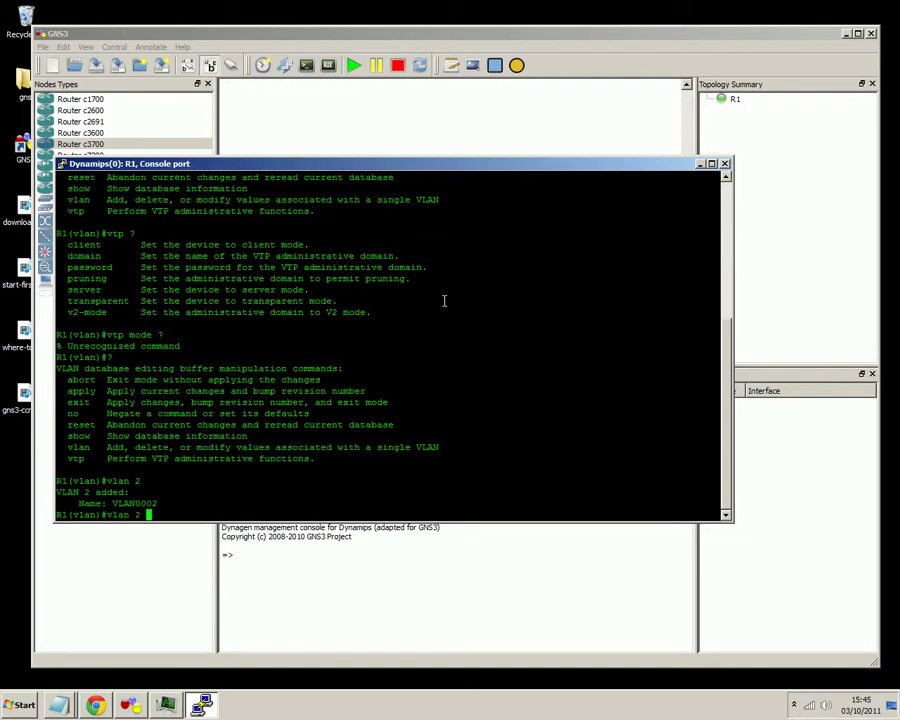
text(name)
key(BackSpace)
key(BackSpace)
key(BackSpace)
key(BackSpace)
text(?)
text(name )
text(HR)
key(Return)
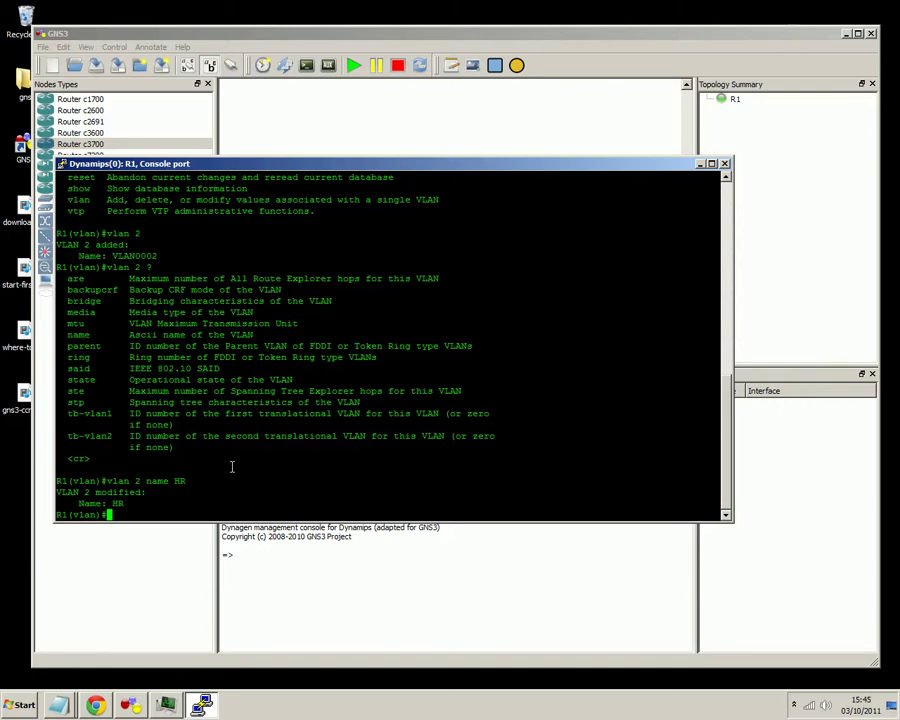
click(58, 703)
click(59, 678)
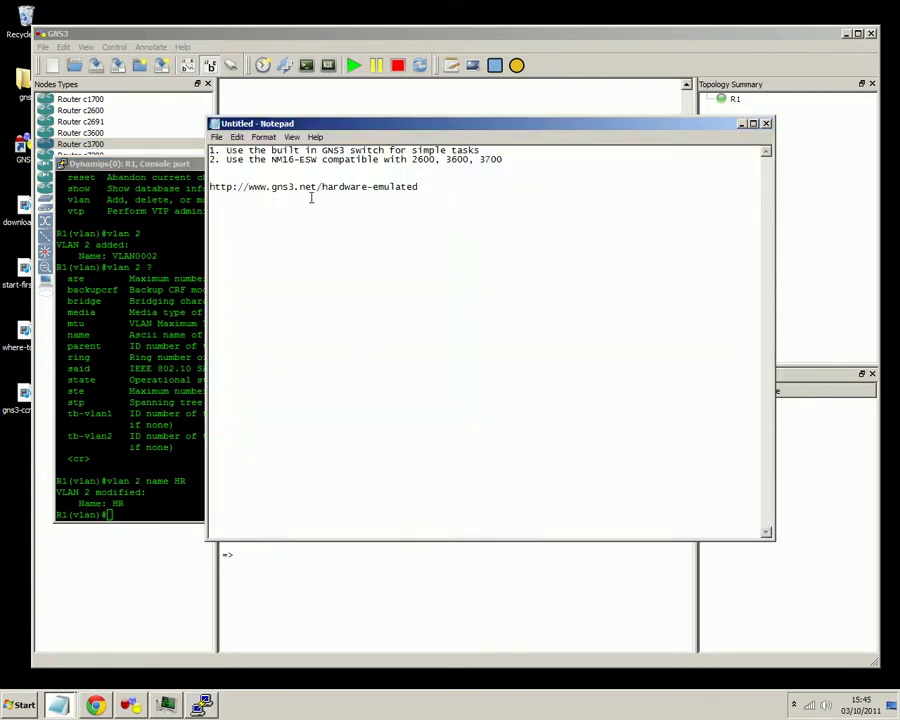
drag(266, 187, 418, 187)
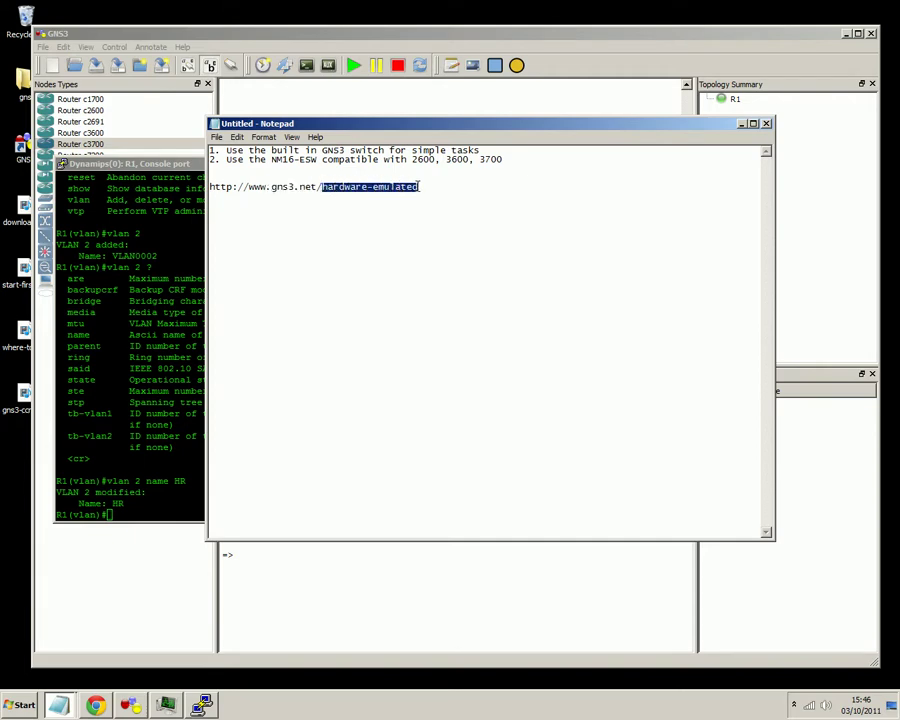
click(421, 187)
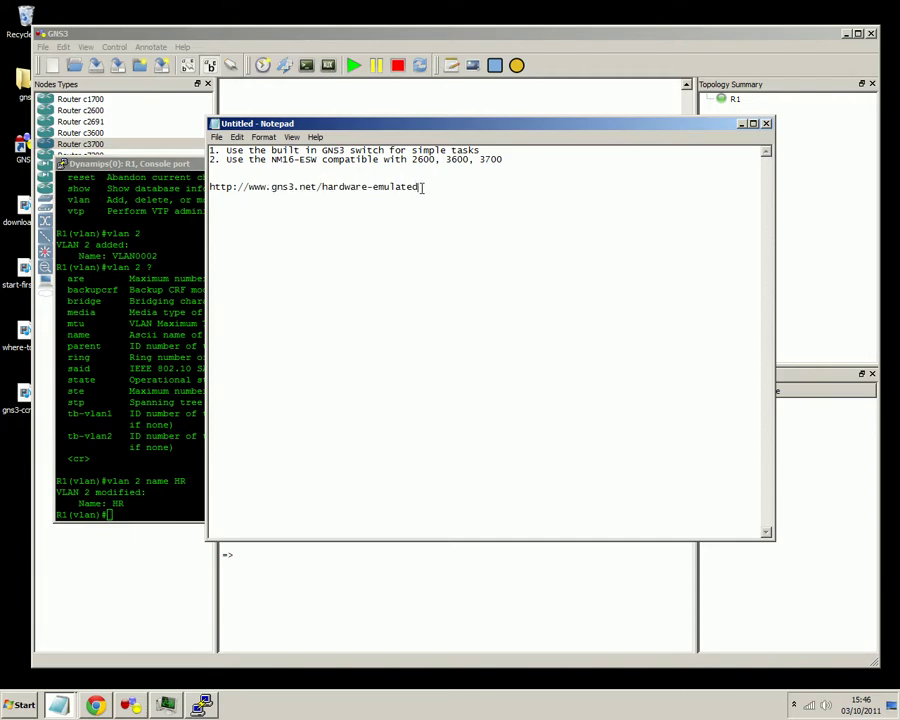